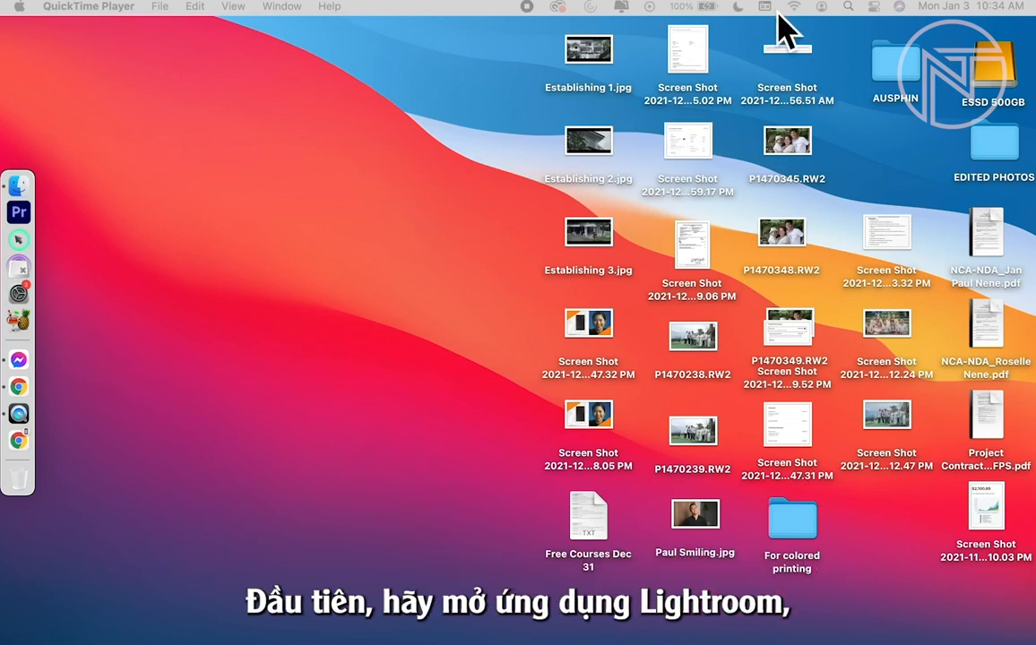
- Launch Adobe Lightroom Classic from a system search for "Light" and show its window full screen
click(847, 7)
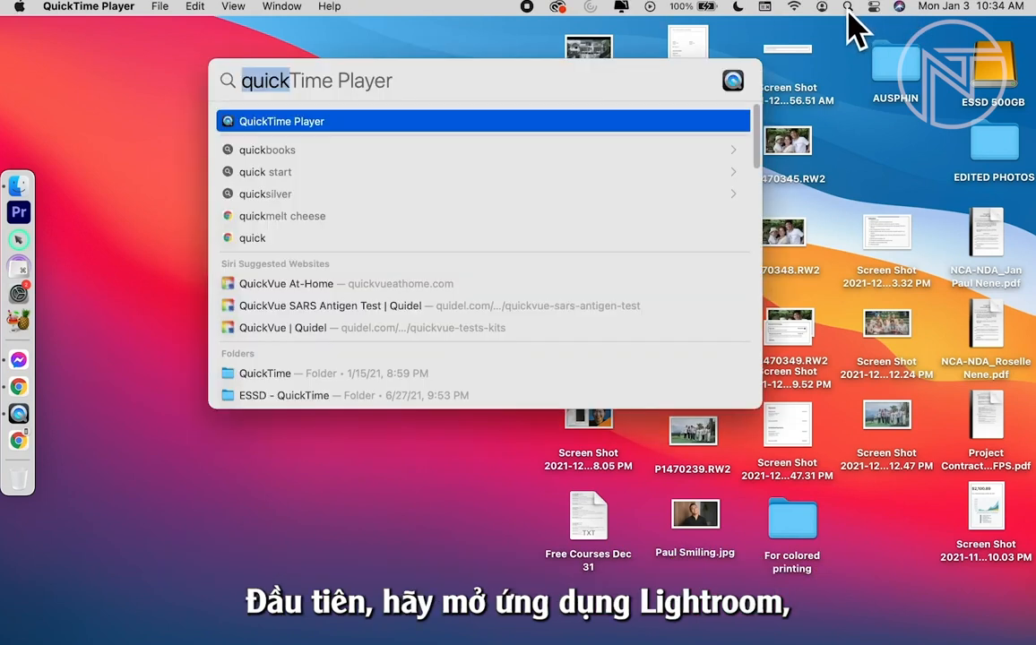
text(Light)
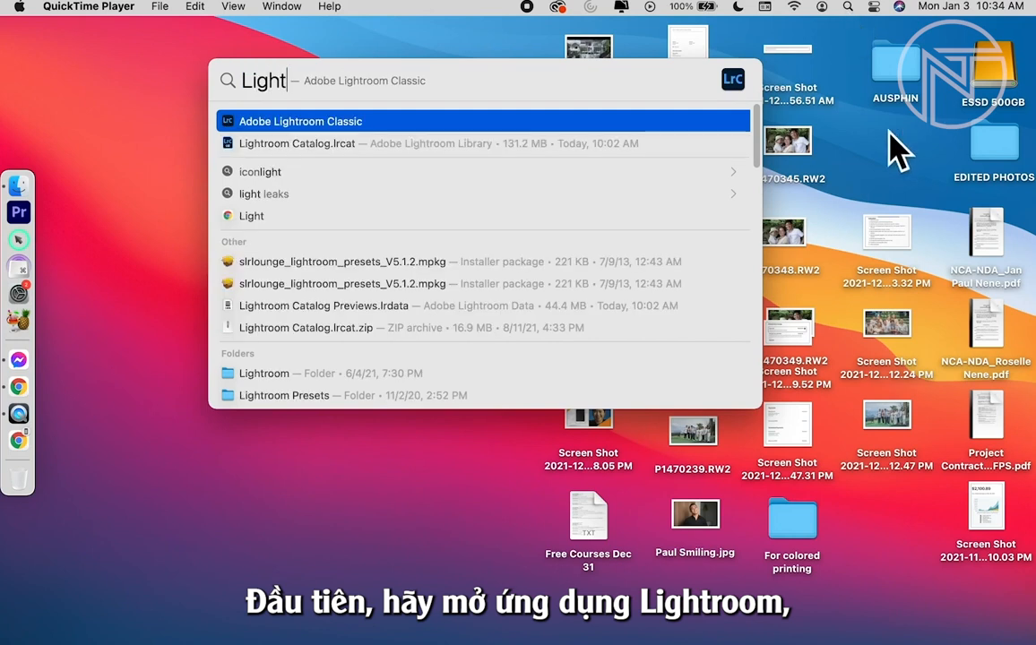
click(331, 123)
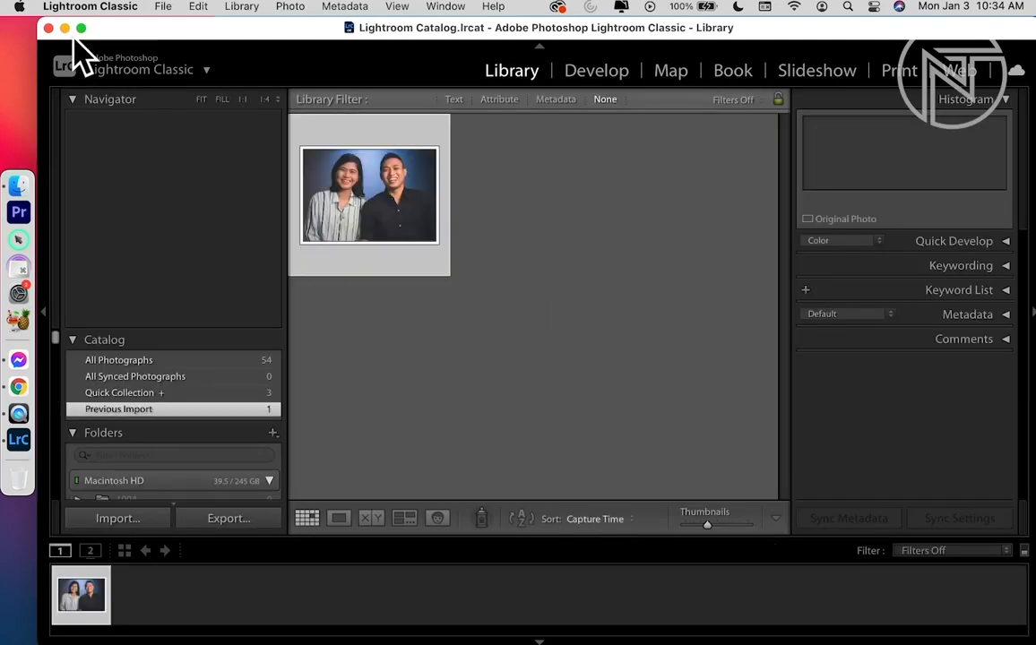
click(81, 28)
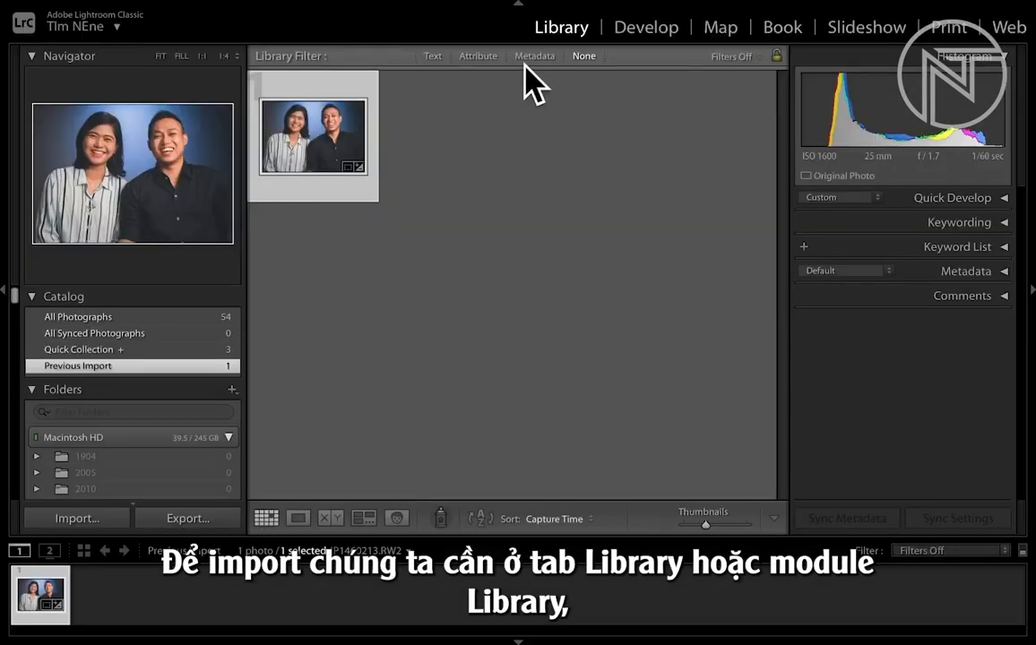
- Bring the October 23 wedding folder into the Library module, check all its photos and import them
click(630, 29)
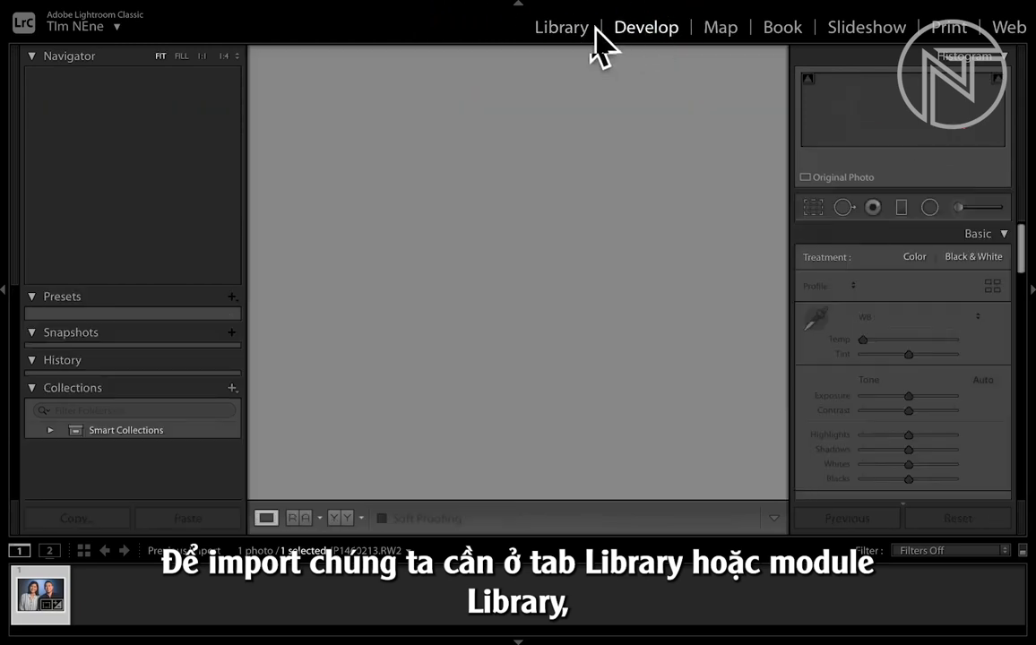
click(565, 32)
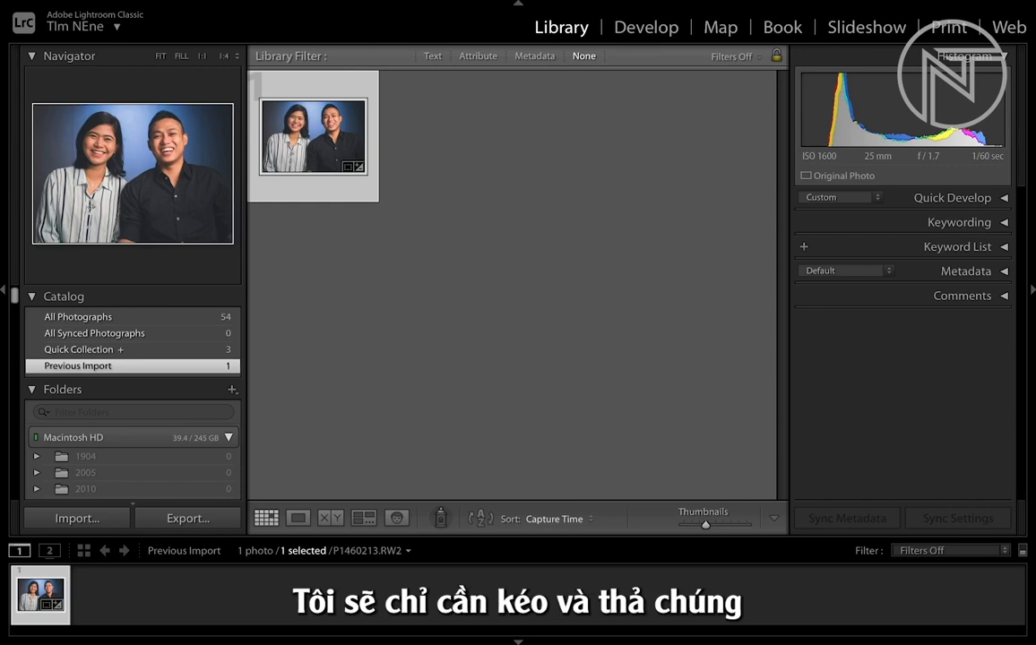
drag(597, 398, 513, 346)
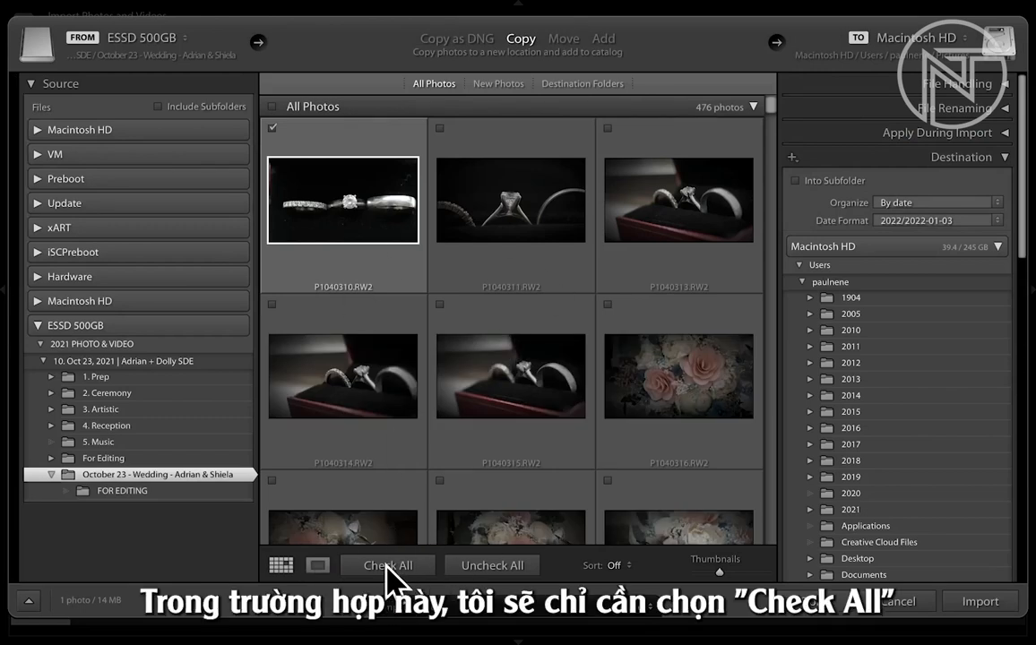
click(388, 565)
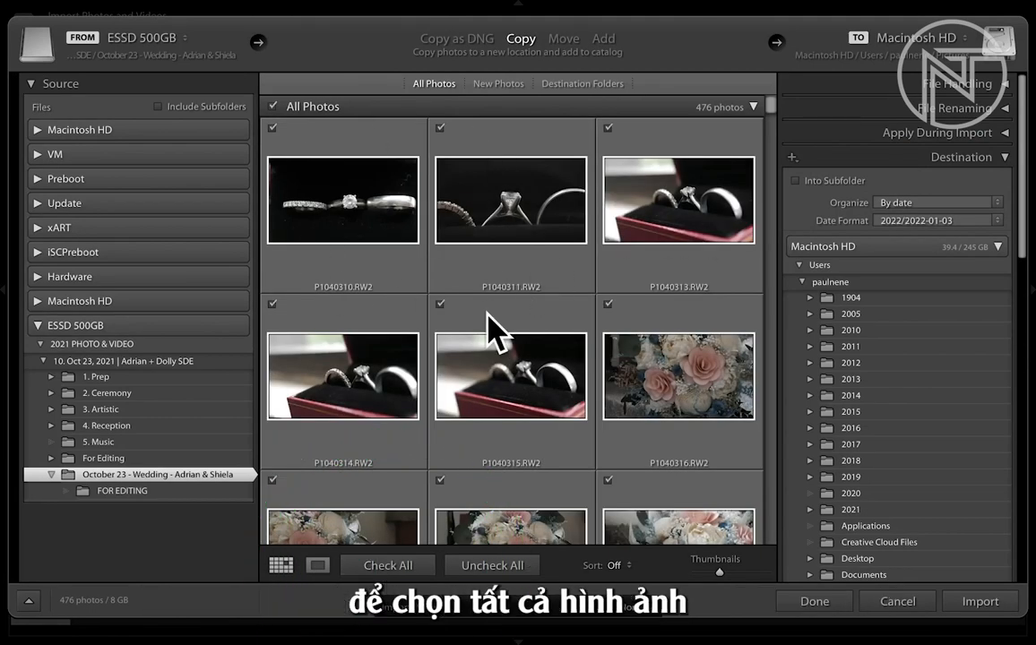
click(981, 601)
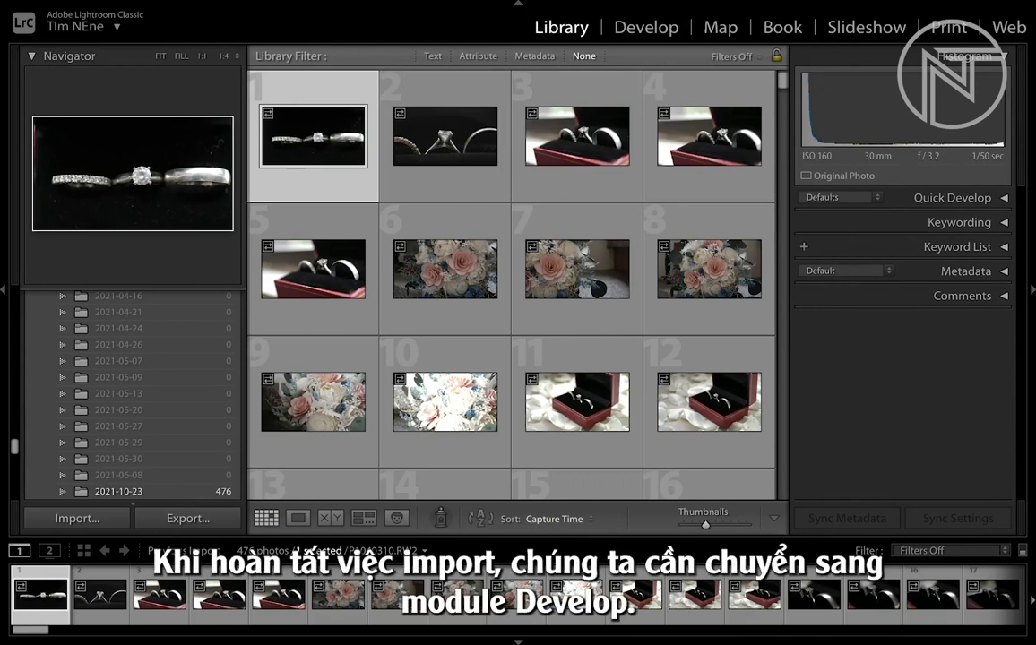
- Develop the overexposed bouquet photo P1040320.RW2, setting Exposure to −0.65, Highlights to −12 and Shadows to −64
click(659, 28)
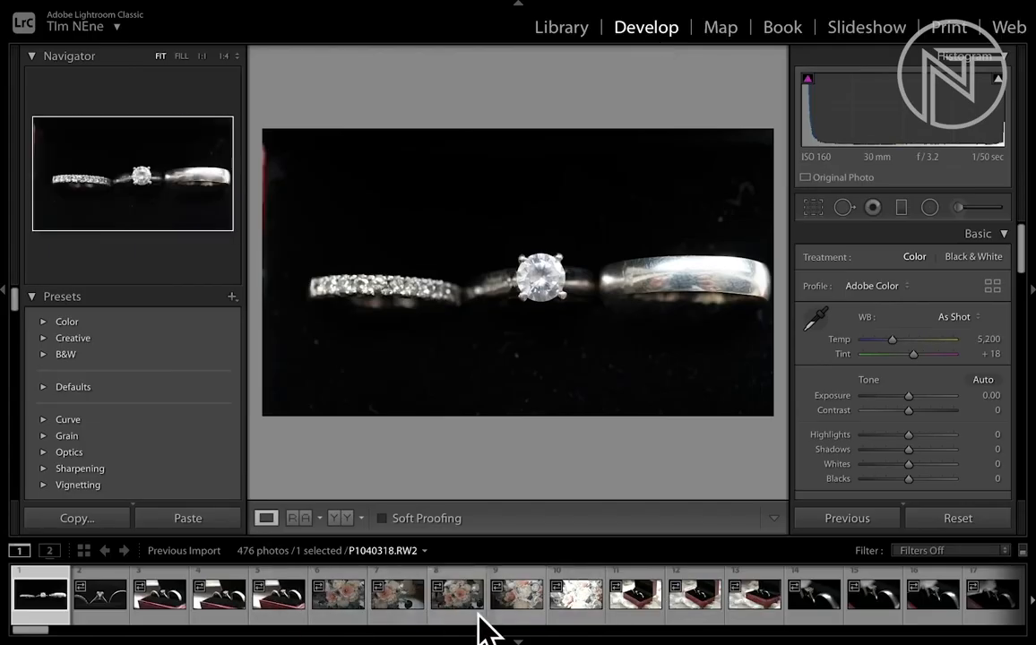
click(577, 606)
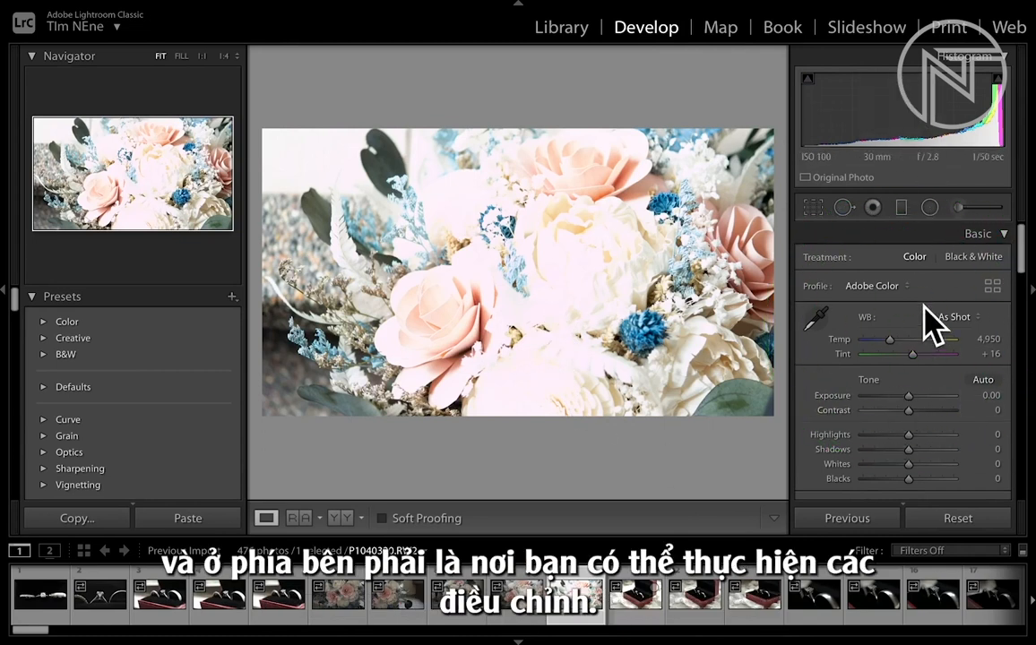
scroll(932, 460, down, 1)
scroll(927, 440, up, 1)
scroll(927, 440, down, 2)
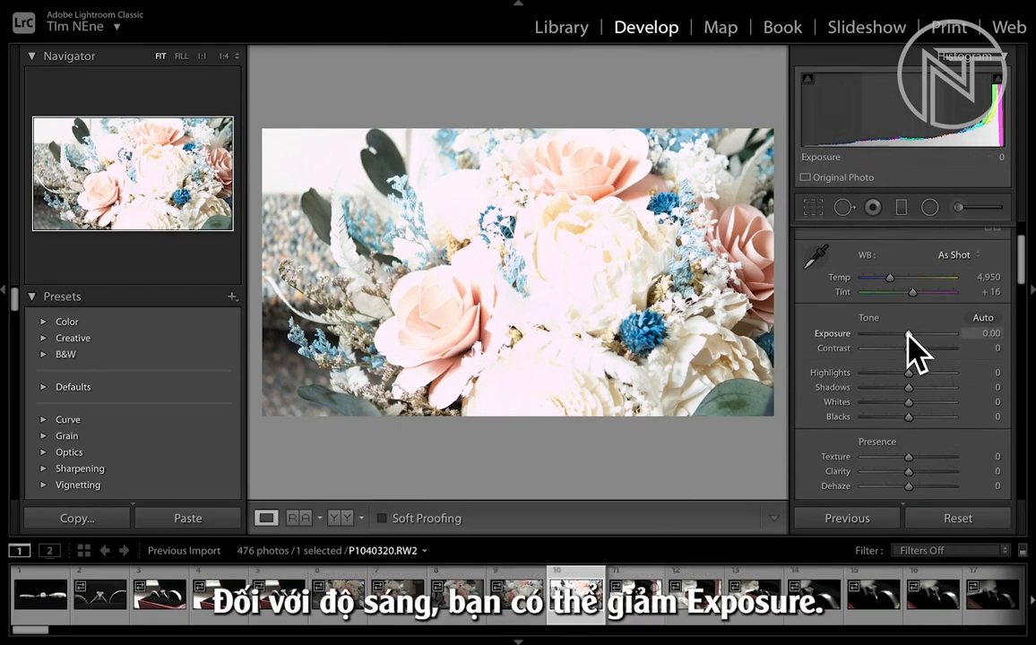
drag(908, 336, 881, 397)
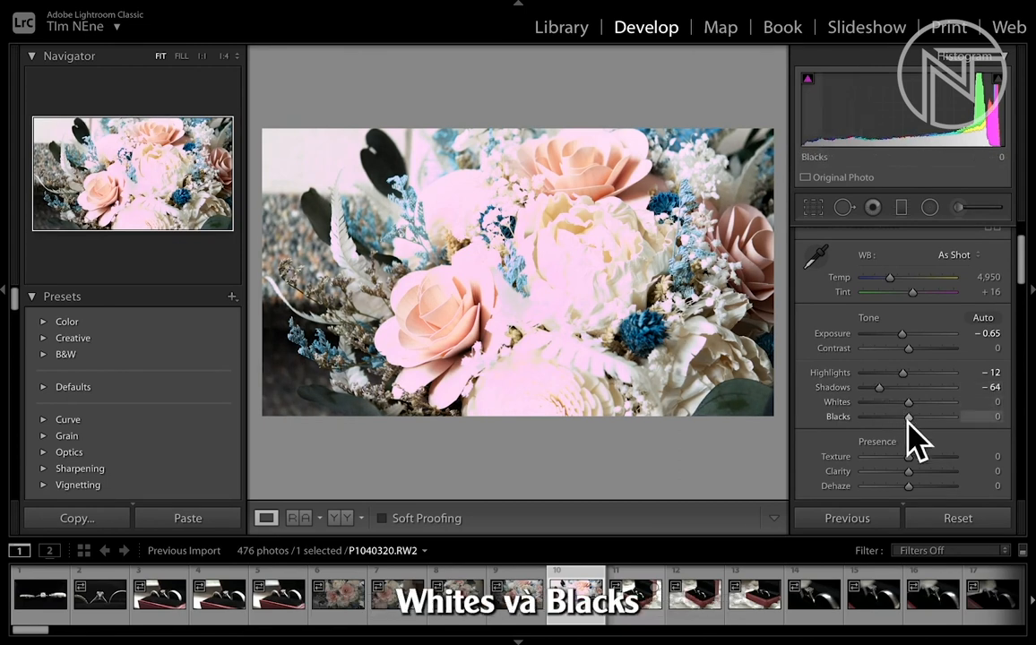
- Set the bouquet photo's HSL Blue saturation to +7 and try a slight change to its Blue luminance
scroll(905, 437, down, 1)
scroll(892, 443, down, 1)
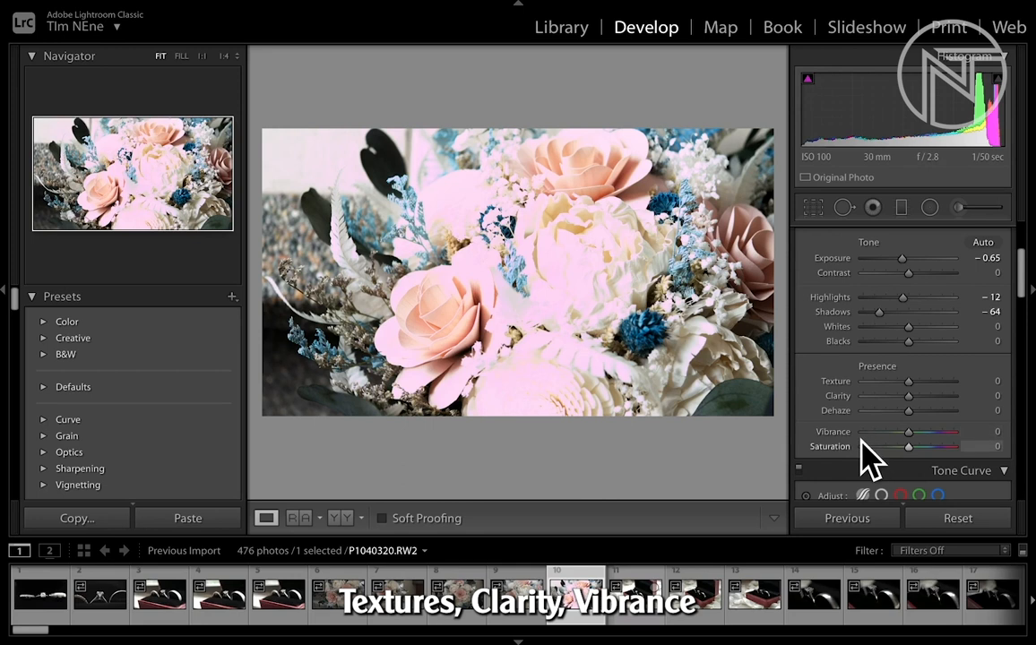
scroll(865, 446, down, 4)
scroll(865, 443, down, 6)
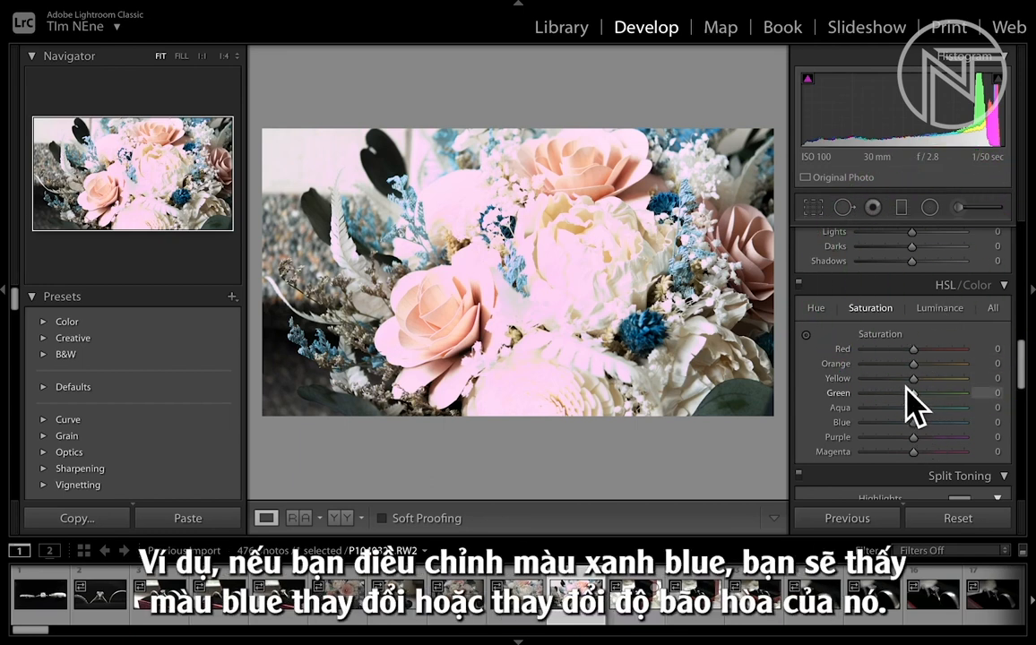
mouse_move(914, 423)
mouse_down()
mouse_move(892, 423)
mouse_move(971, 423)
mouse_move(914, 423)
mouse_move(926, 422)
mouse_up()
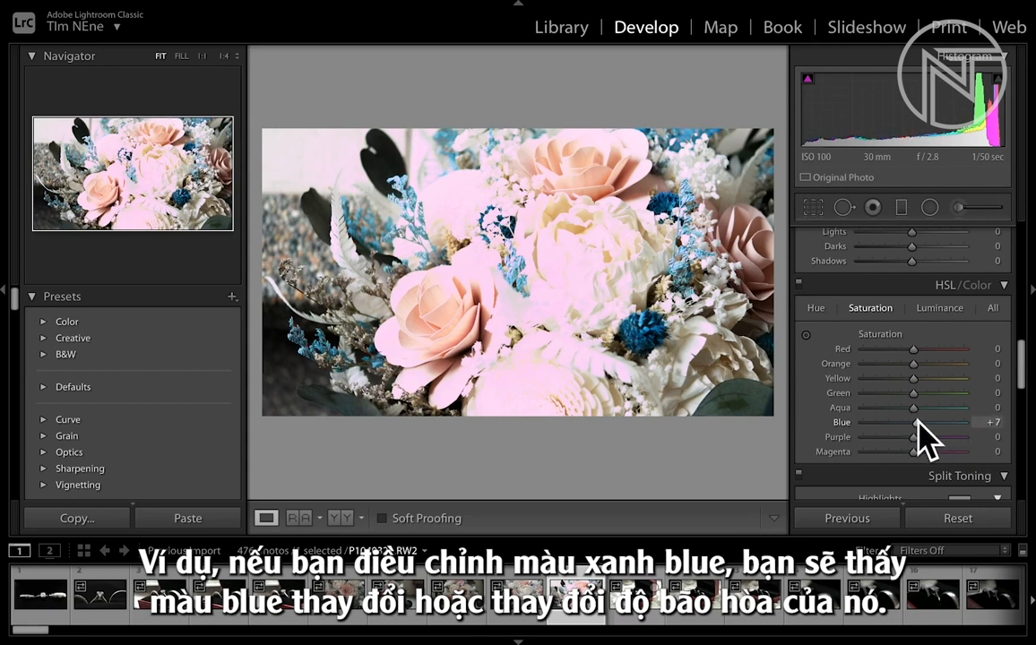
click(939, 307)
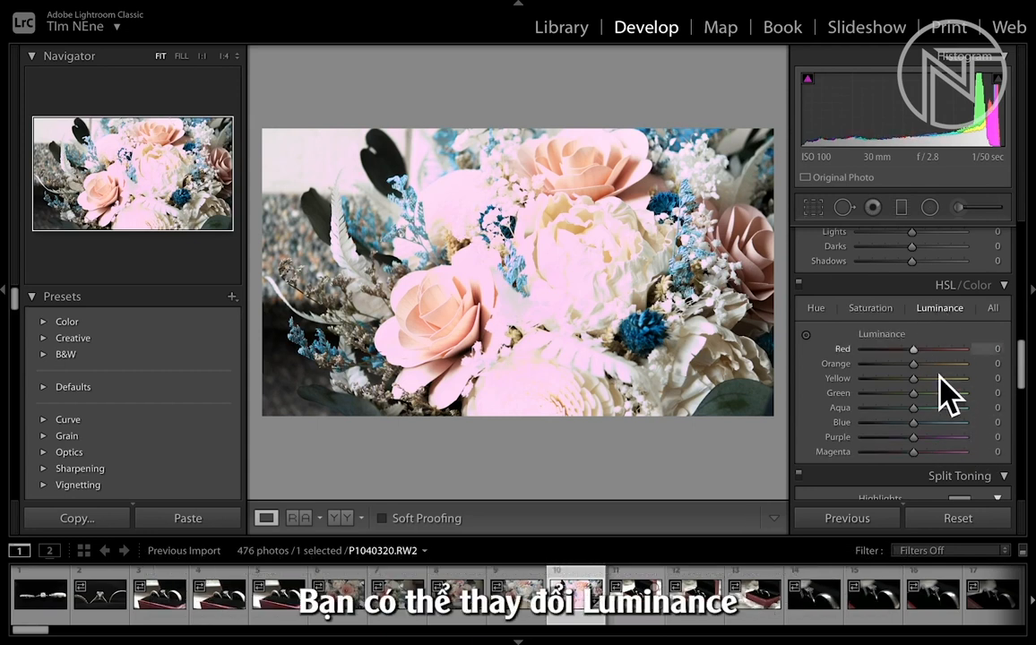
drag(913, 427, 912, 427)
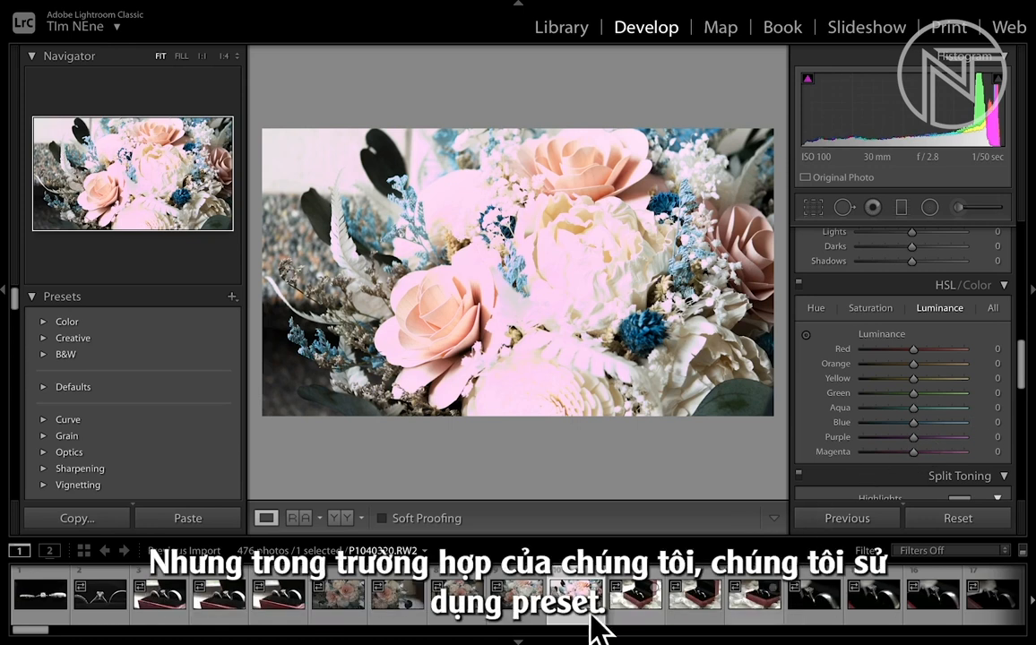
- Apply the BeArt-Free Wedding preset to bride portrait P1440073.RW2 and compare before and after side by side
click(518, 616)
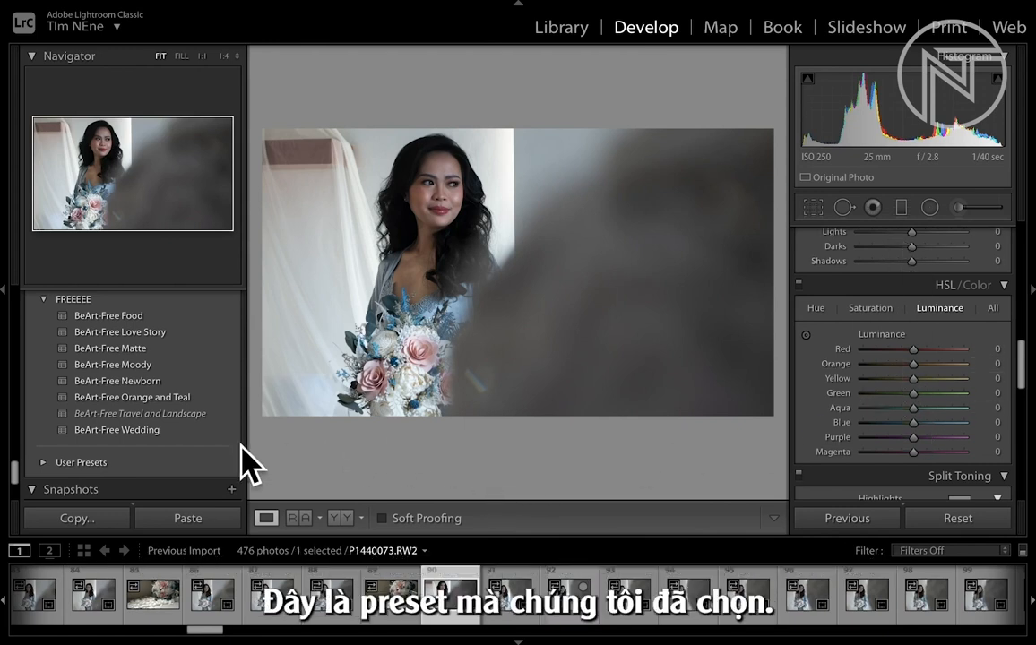
click(116, 431)
click(106, 434)
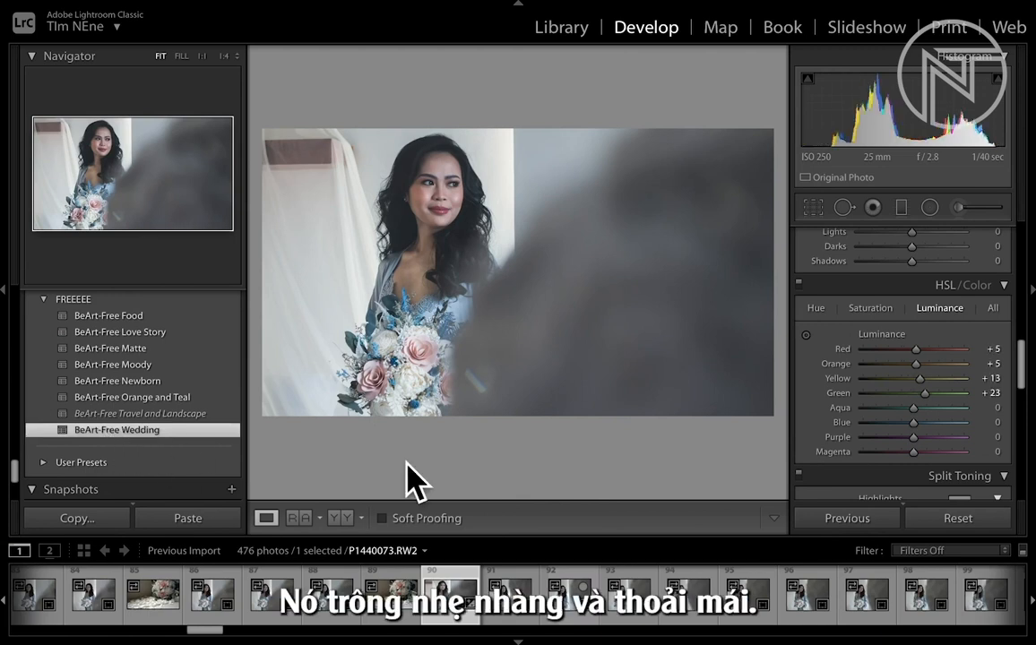
click(347, 520)
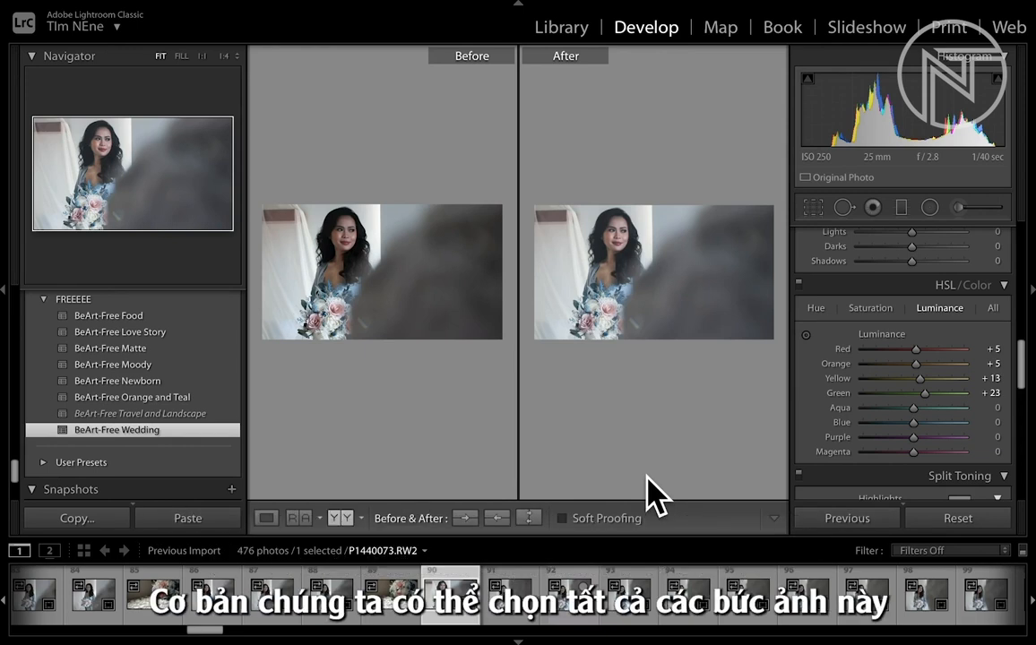
- Apply the BeArt-Free Wedding preset to photos 91 to 99 with Auto Sync and check several of them in the before/after view
click(515, 616)
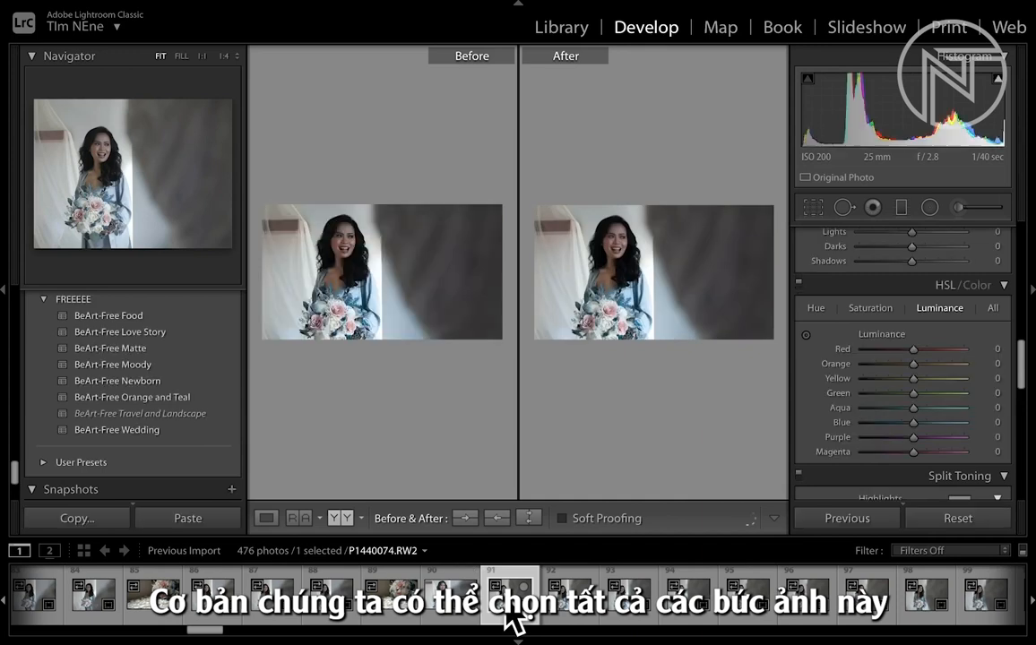
shift+click(975, 611)
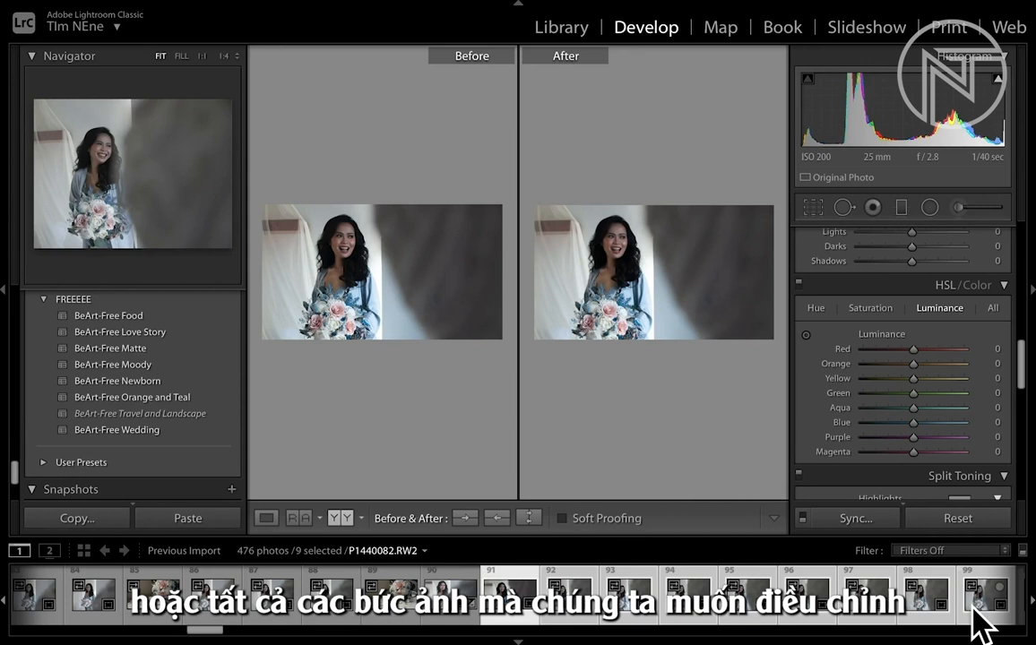
click(804, 521)
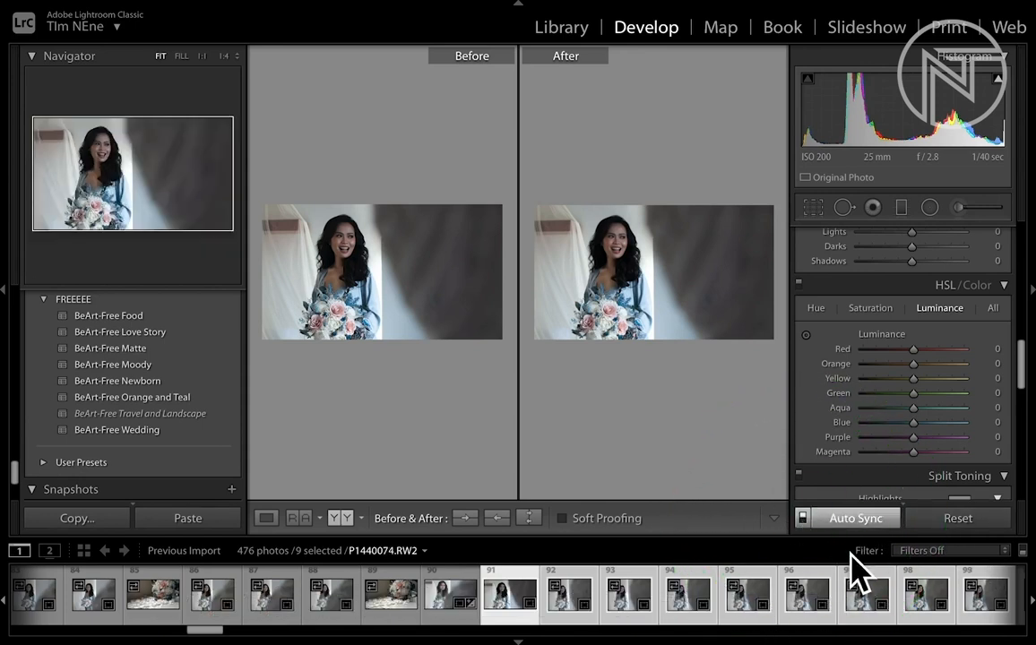
click(135, 431)
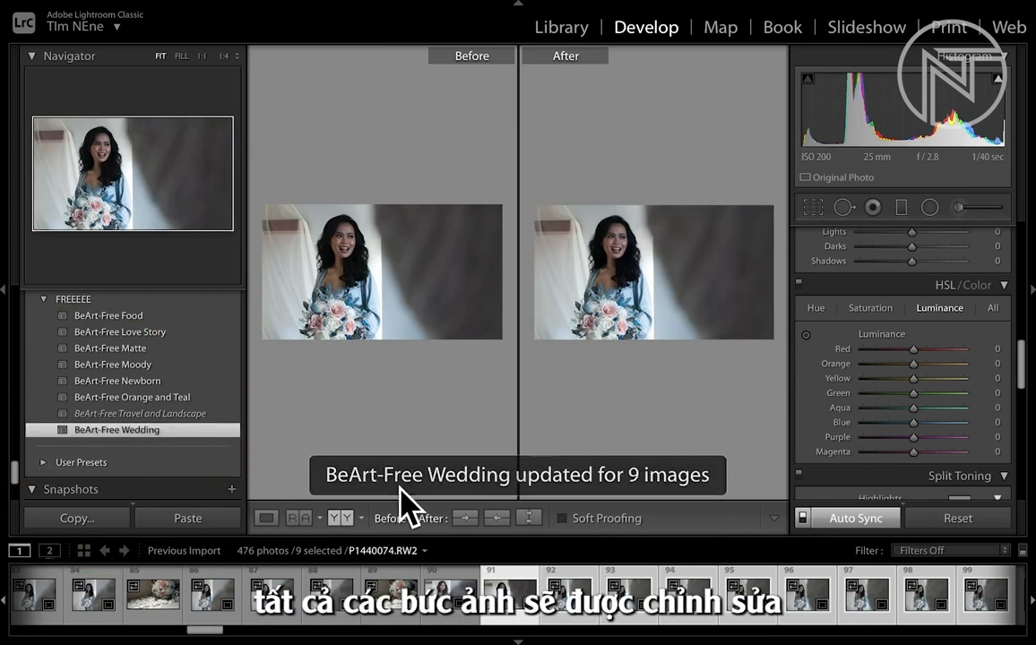
click(569, 618)
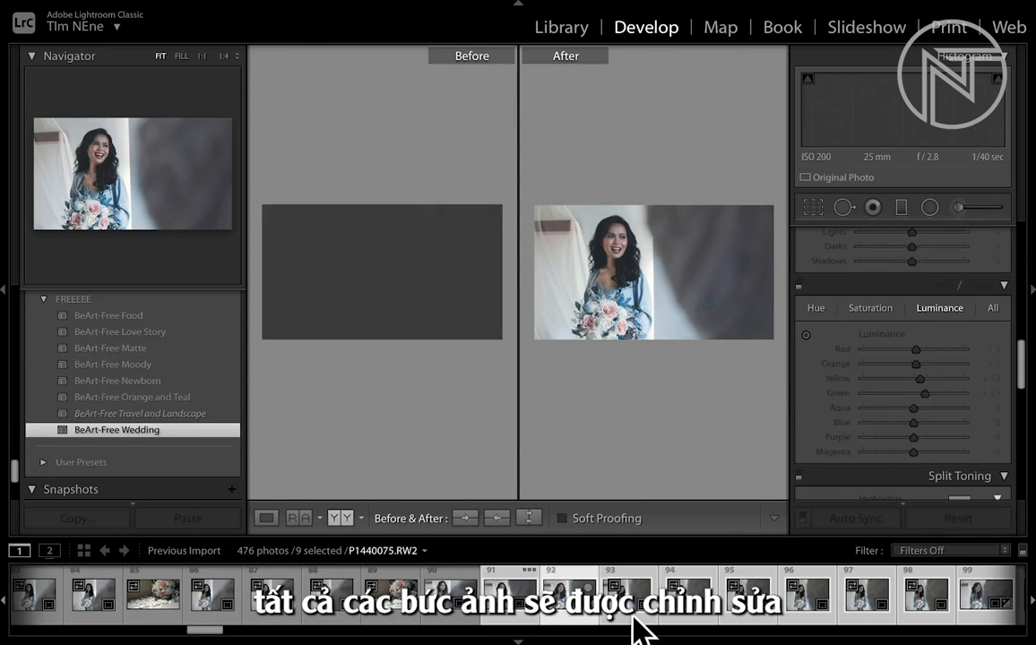
click(680, 628)
click(744, 623)
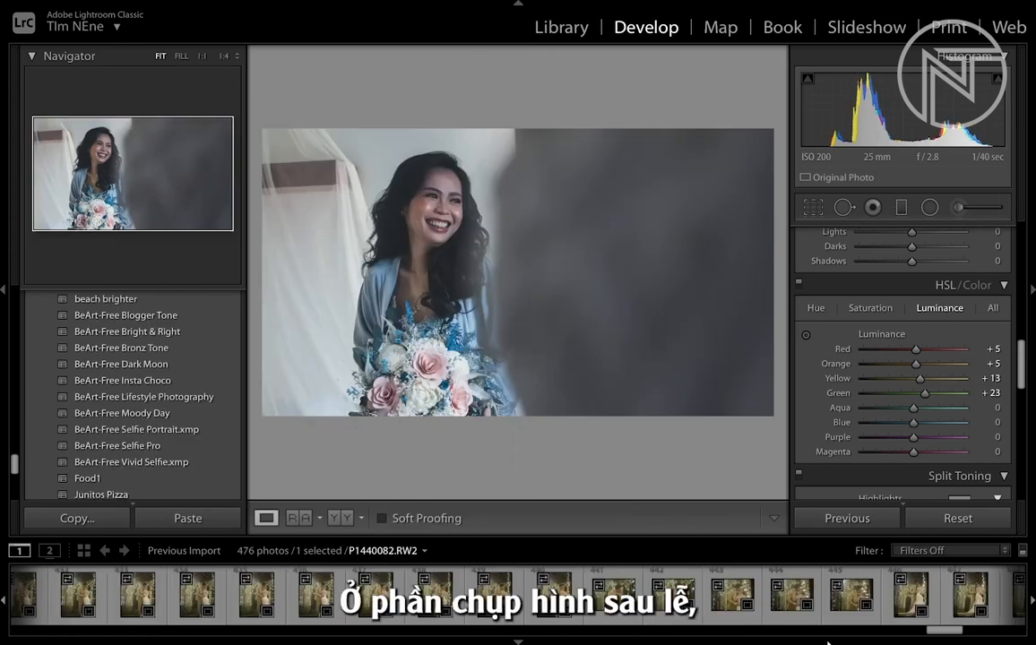
- Try the BeArt-Free Dark Moon preset on photo 445 of the kissing couple in the before/after view and undo it
click(852, 596)
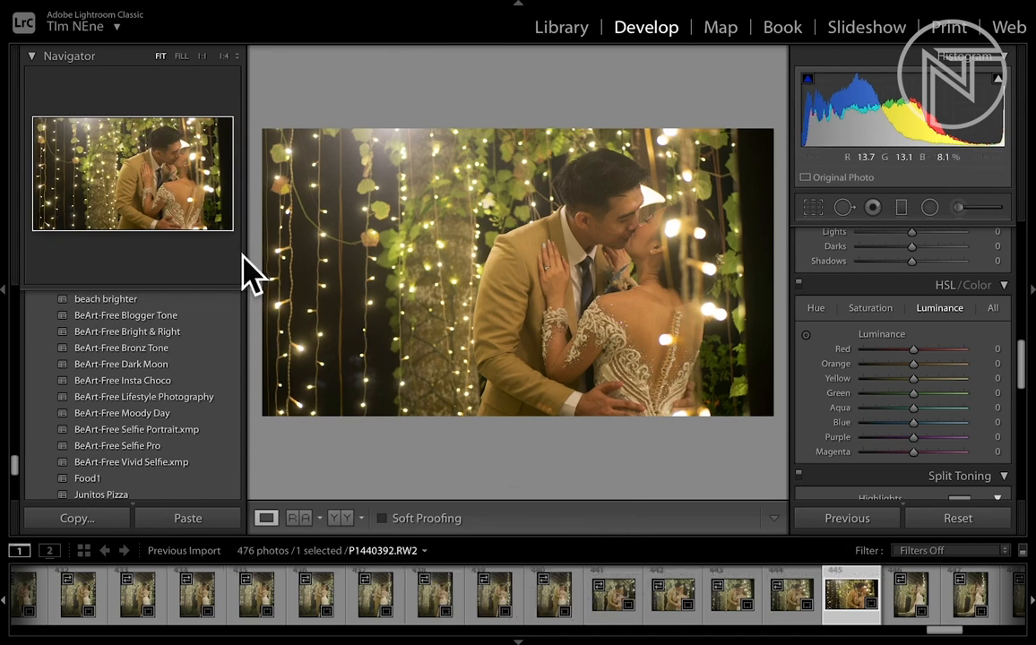
click(157, 365)
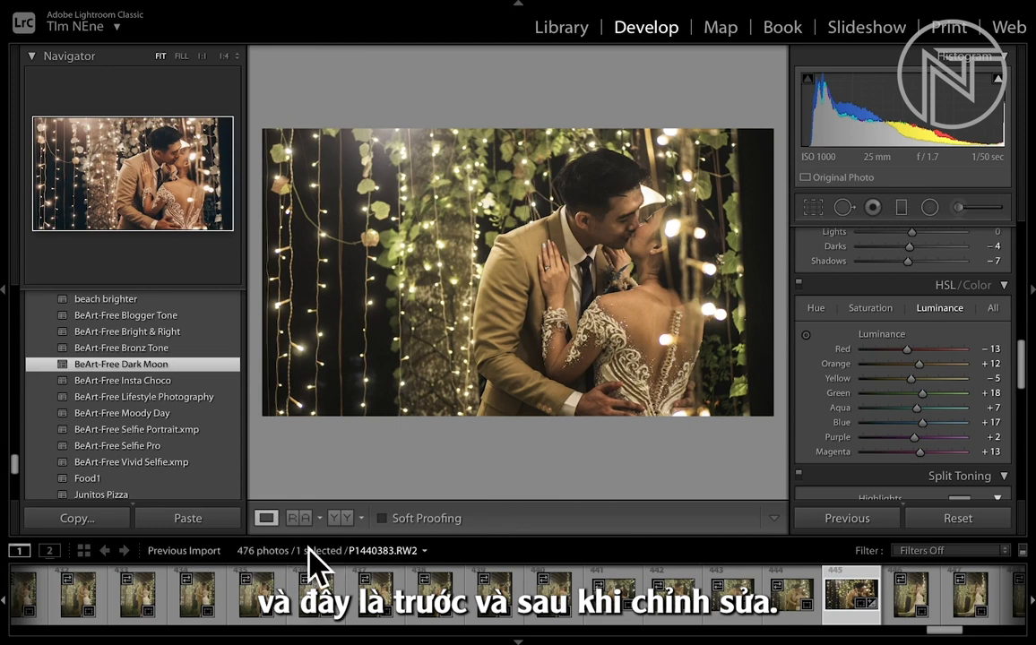
click(340, 518)
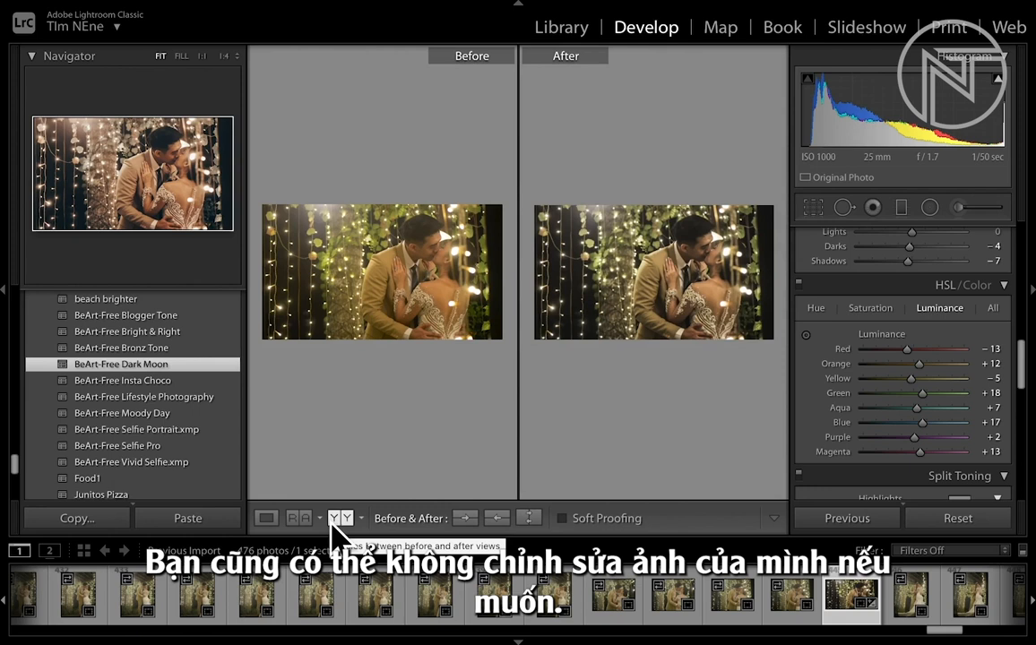
click(266, 518)
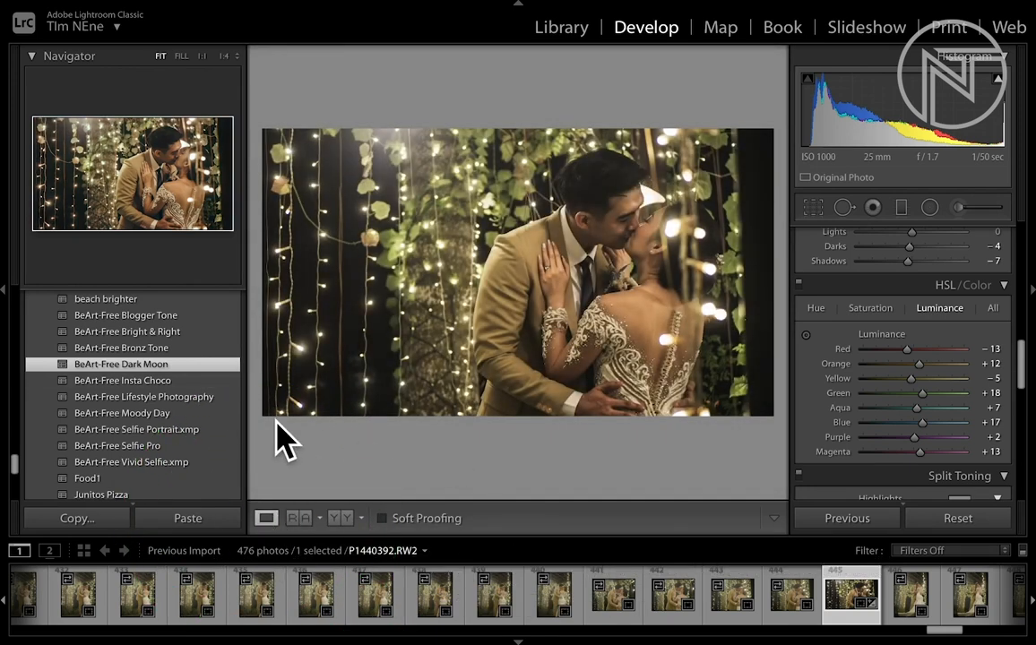
key(ctrl+z)
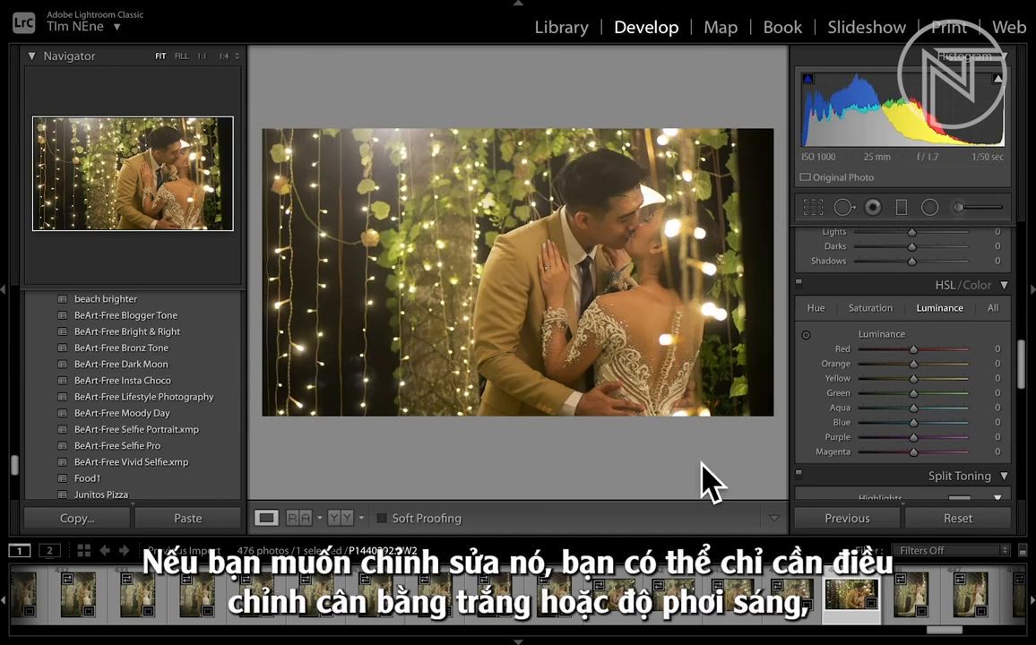
- Set the couple photo's white balance by sampling the groom's tan jacket, and apply the BeArt-Free Dark Moon preset
scroll(887, 336, up, 10)
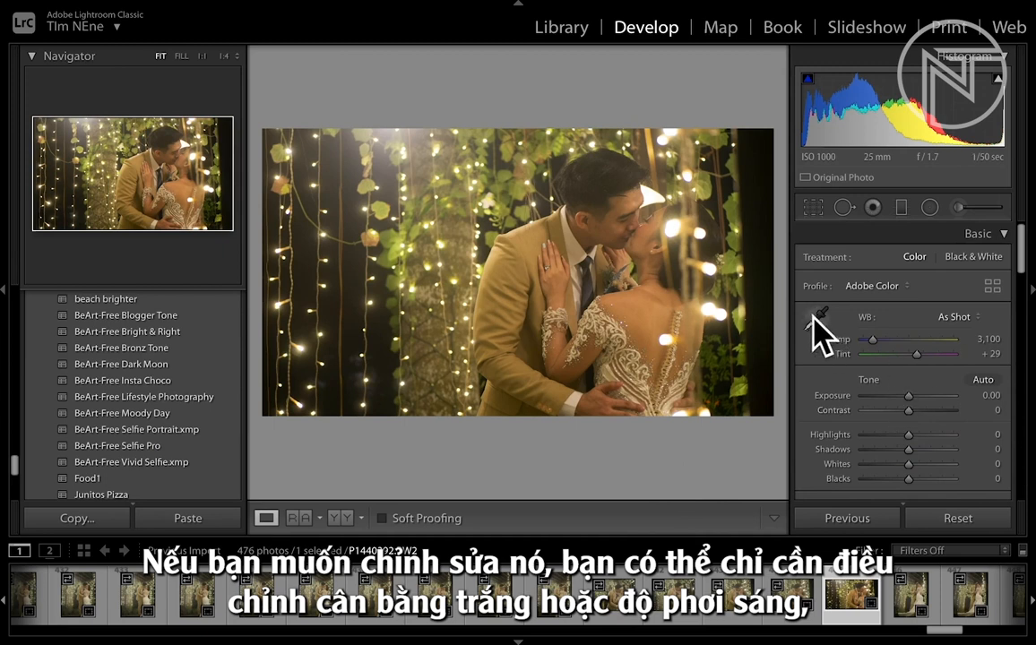
click(818, 316)
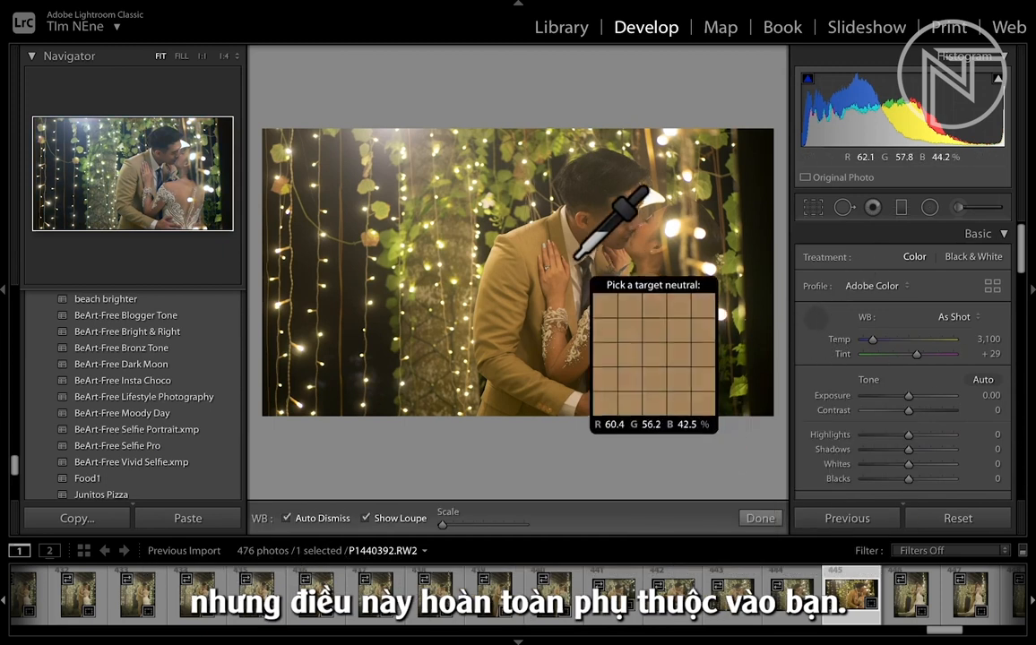
click(537, 249)
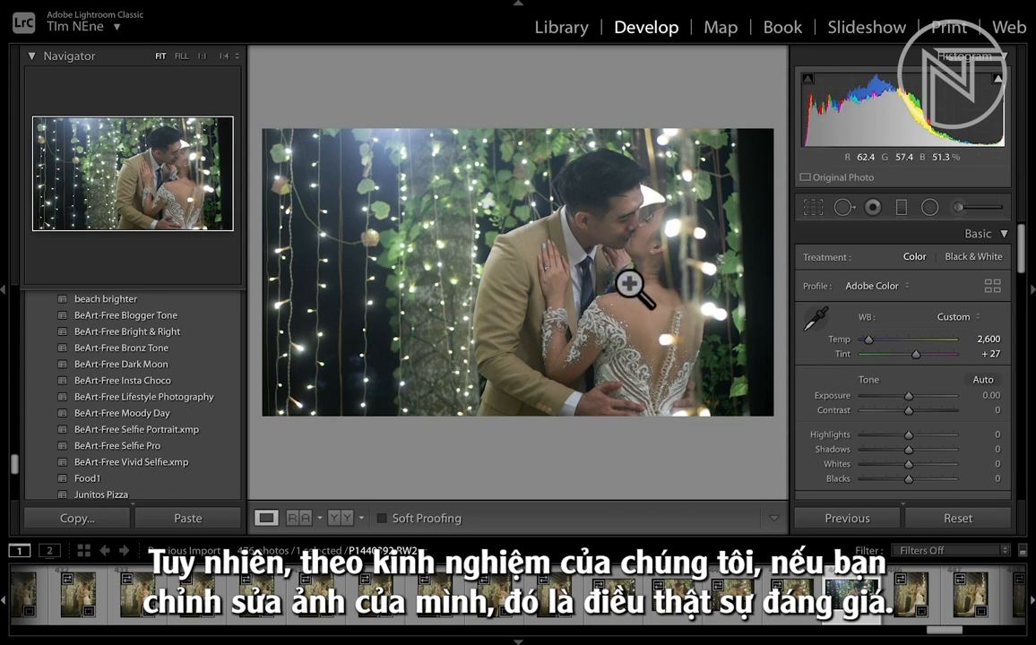
click(158, 364)
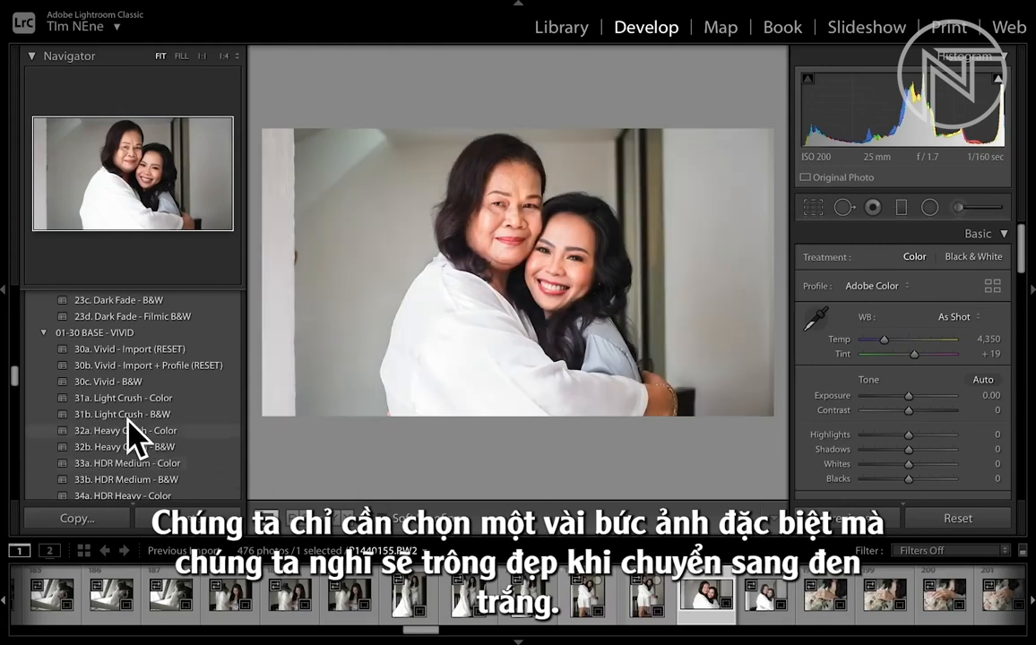
- Apply the 31b. Light Crush - B&W preset to photo P1440155.RW2 and lower its Highlights
click(122, 415)
click(115, 415)
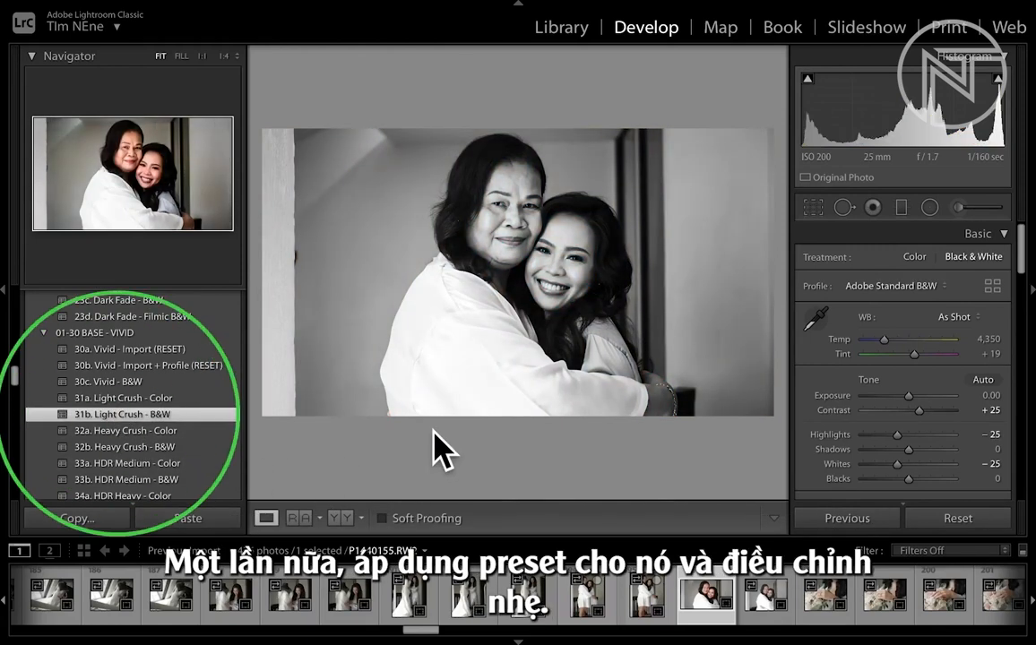
drag(908, 434, 837, 439)
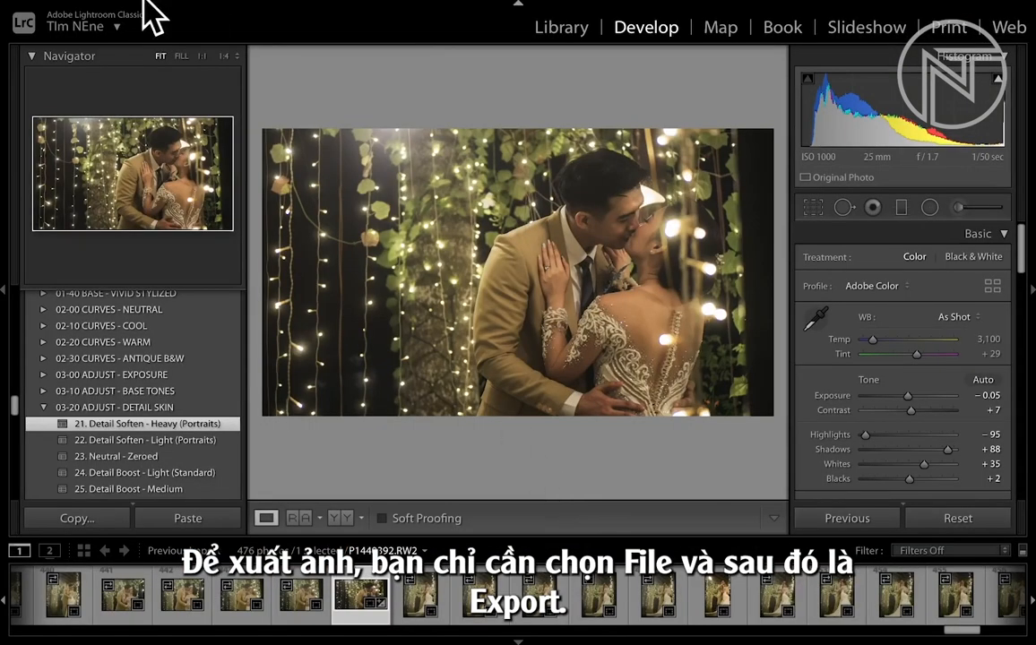
- Open the export settings for couple photo P1440392.RW2 and set the JPEG quality to 85 for Facebook
click(165, 8)
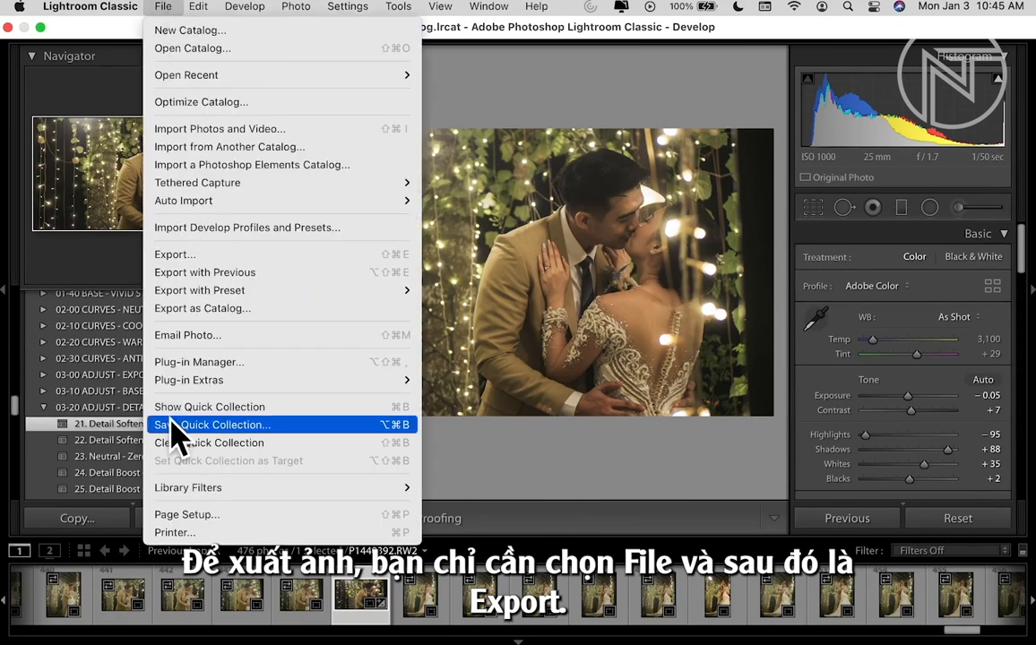
click(196, 260)
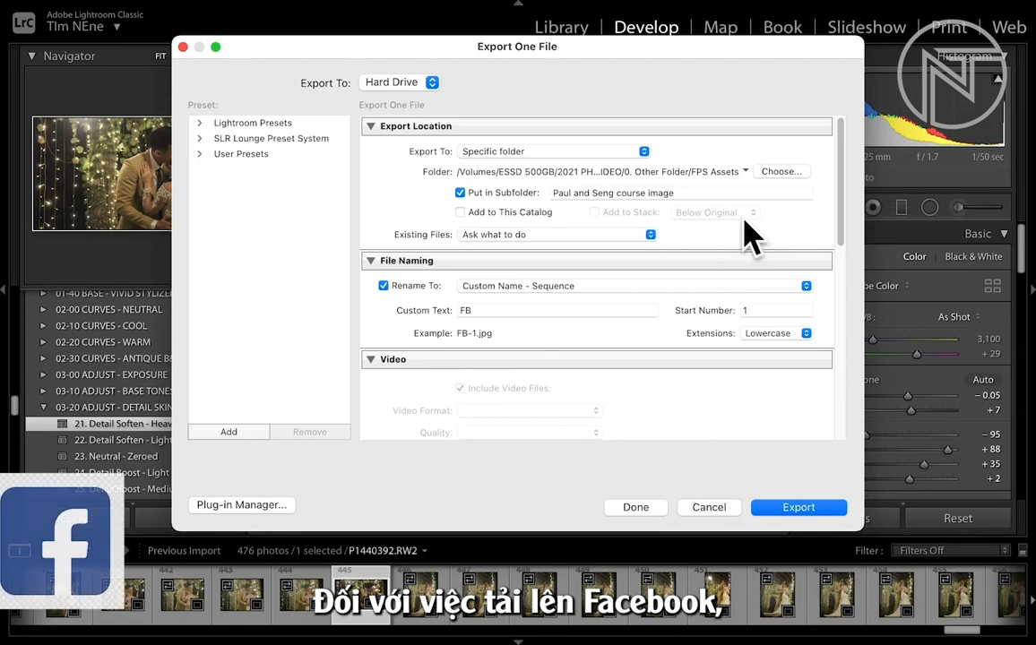
scroll(546, 363, down, 2)
scroll(620, 370, down, 6)
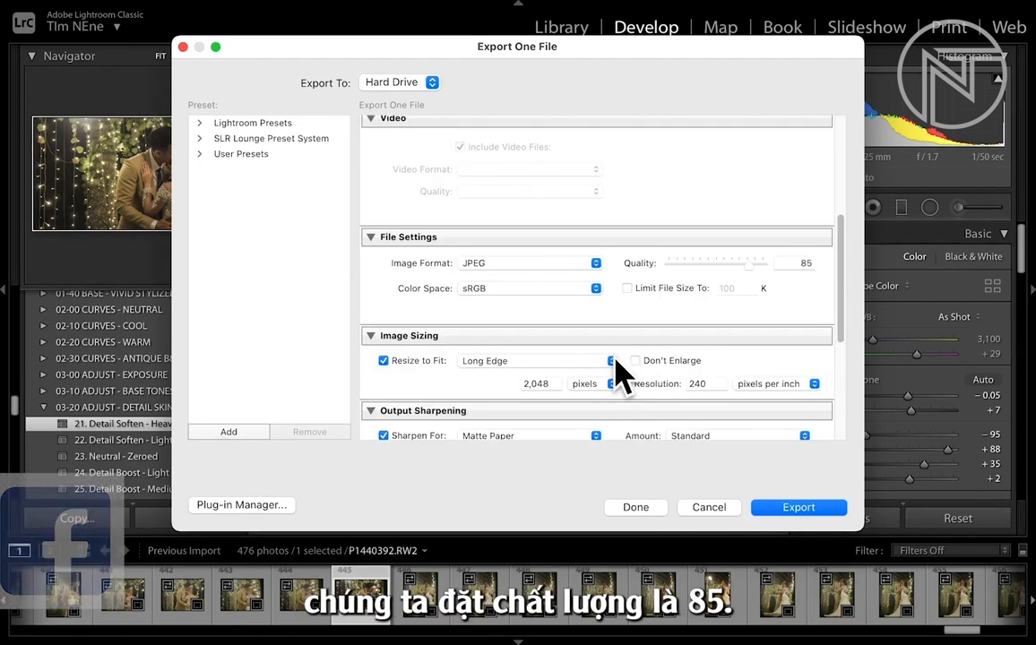
click(806, 263)
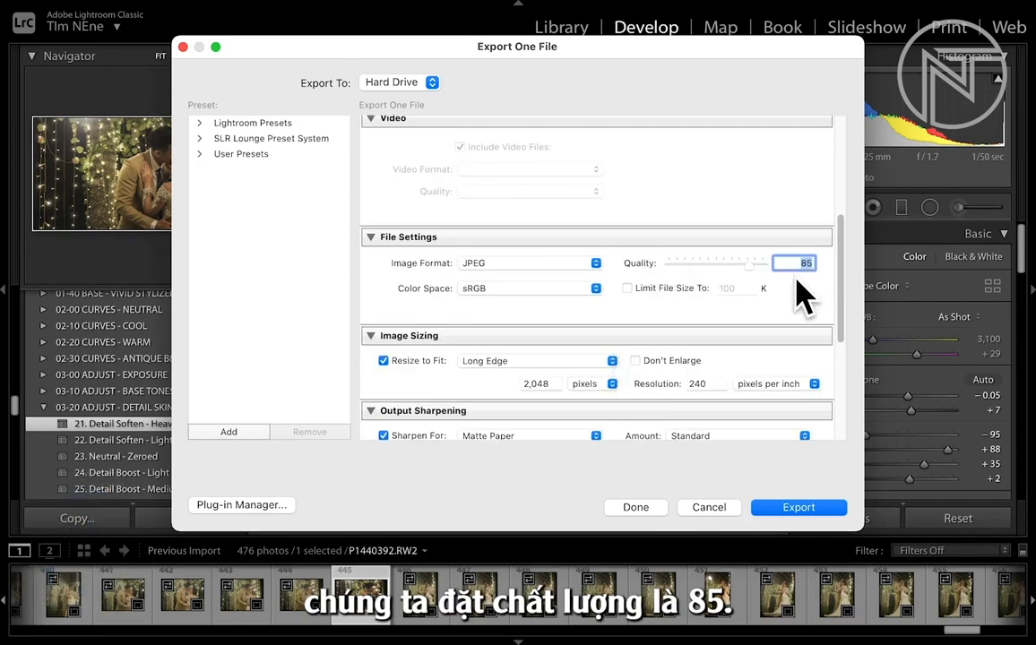
click(803, 279)
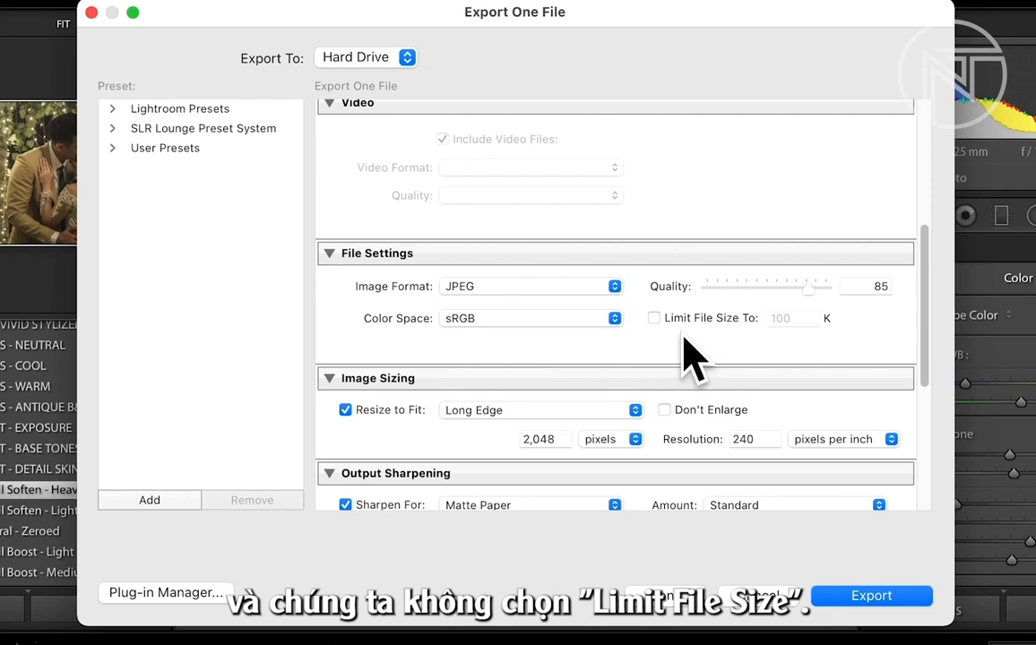
- Have the exported image resized to fit by its Long Edge
scroll(466, 395, down, 2)
click(346, 370)
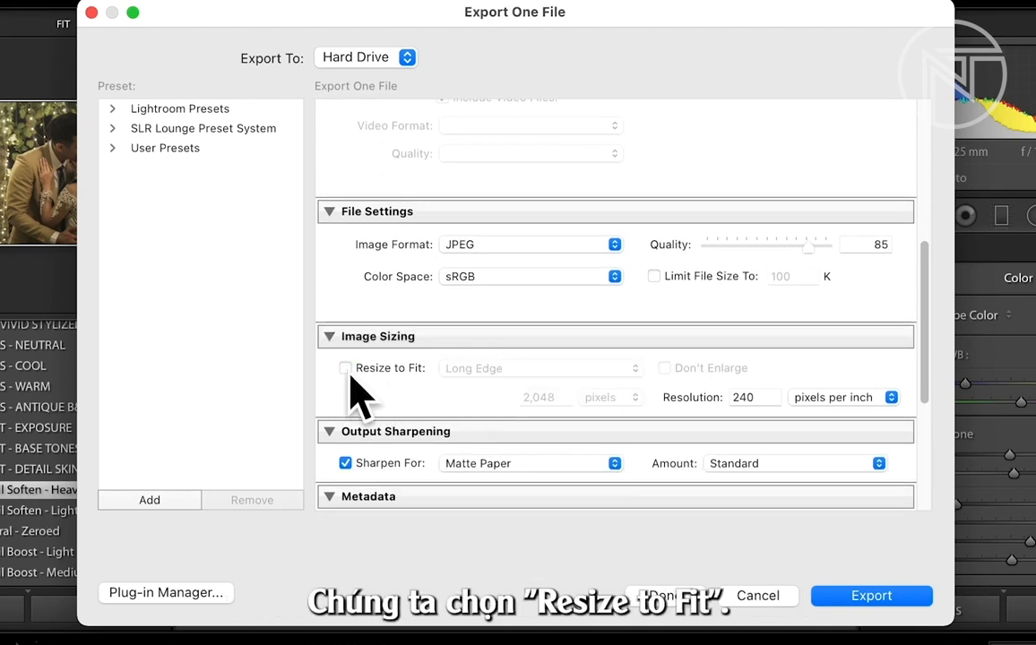
click(346, 368)
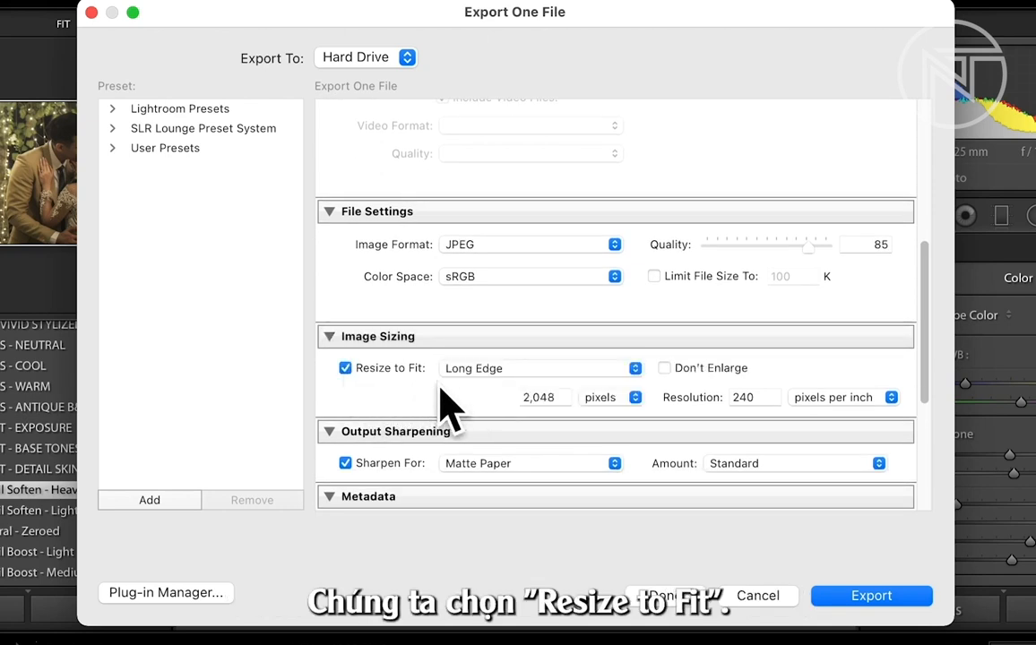
click(632, 368)
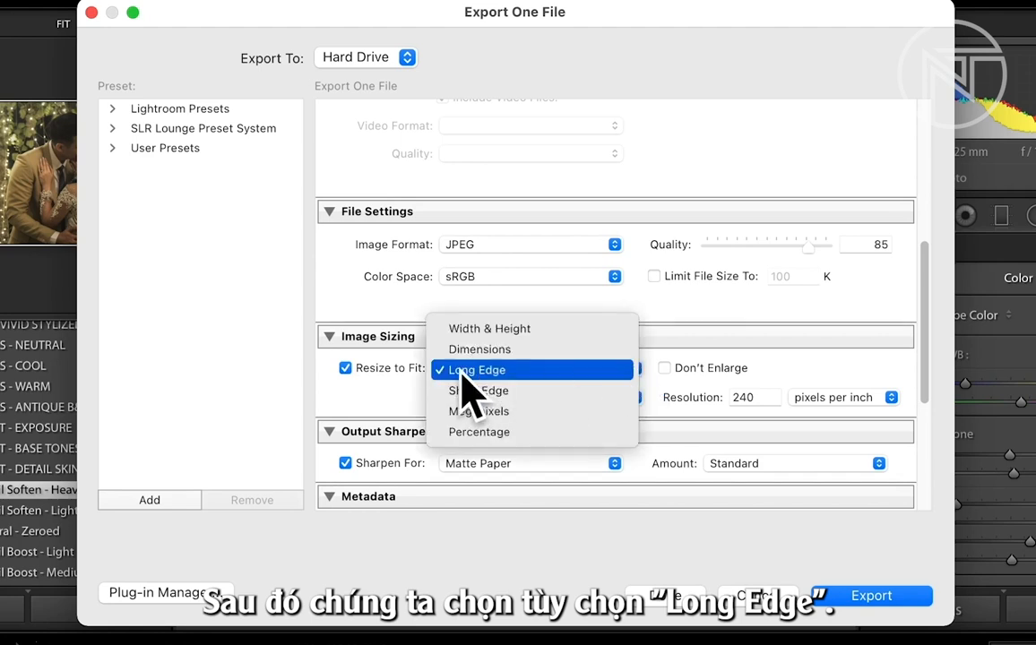
click(482, 373)
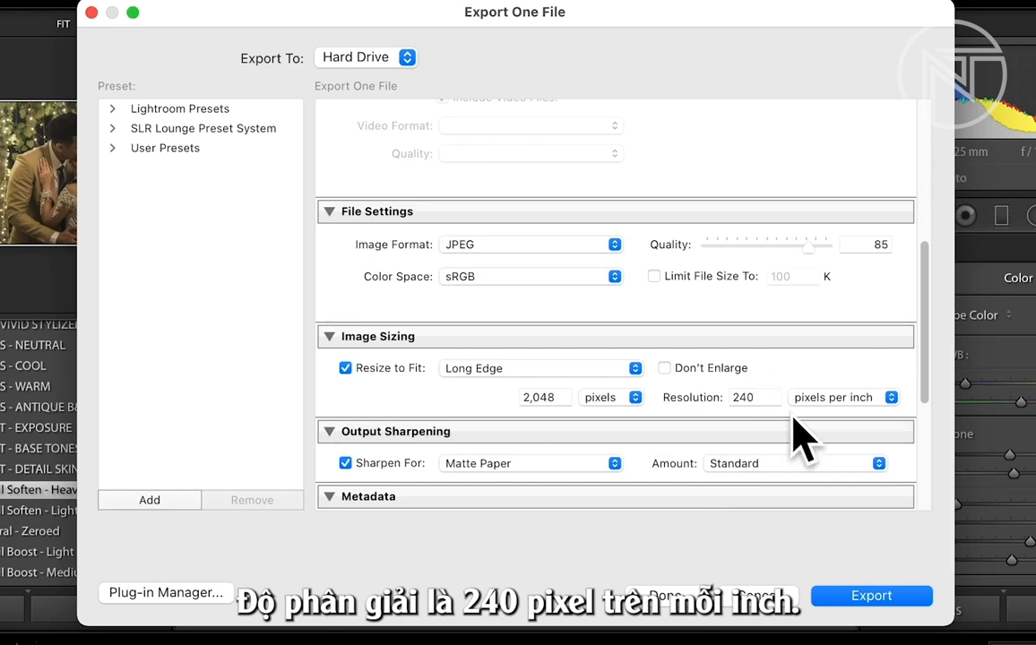
- Set the export's output sharpening to Screen
scroll(529, 466, down, 3)
click(608, 394)
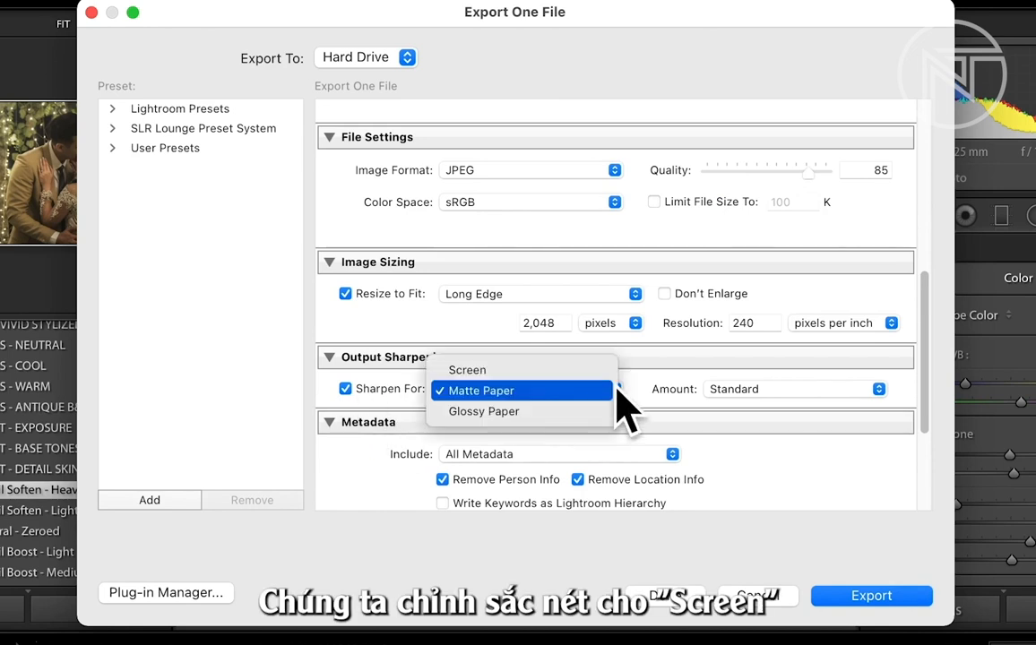
click(502, 372)
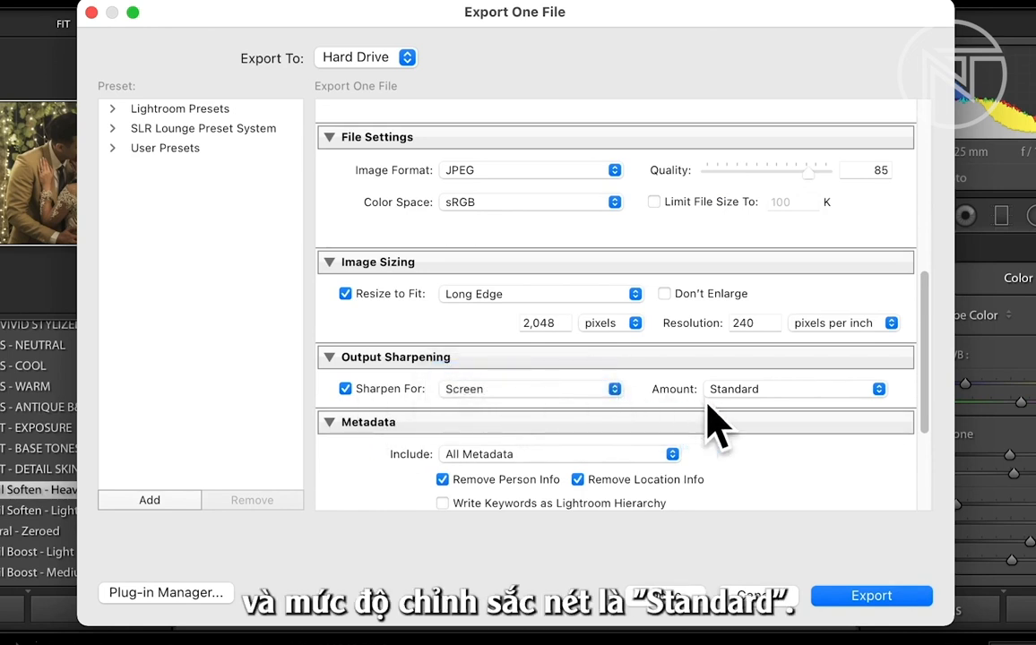
scroll(804, 475, down, 5)
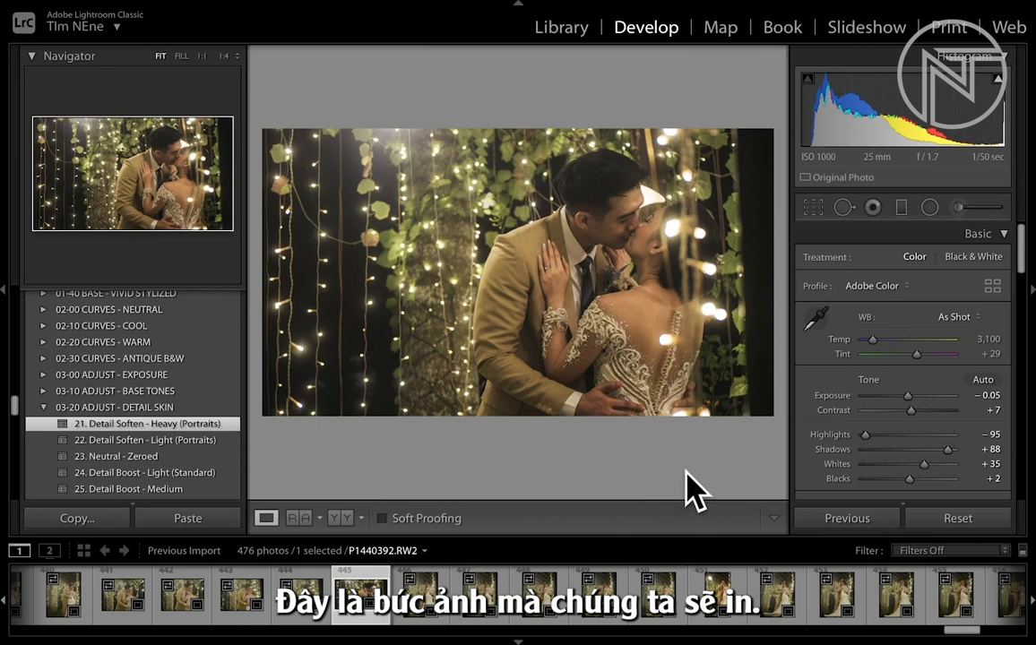
- Reopen the export settings for the same couple photo and set the JPEG quality to 100 for printing
mouse_move(105, 2)
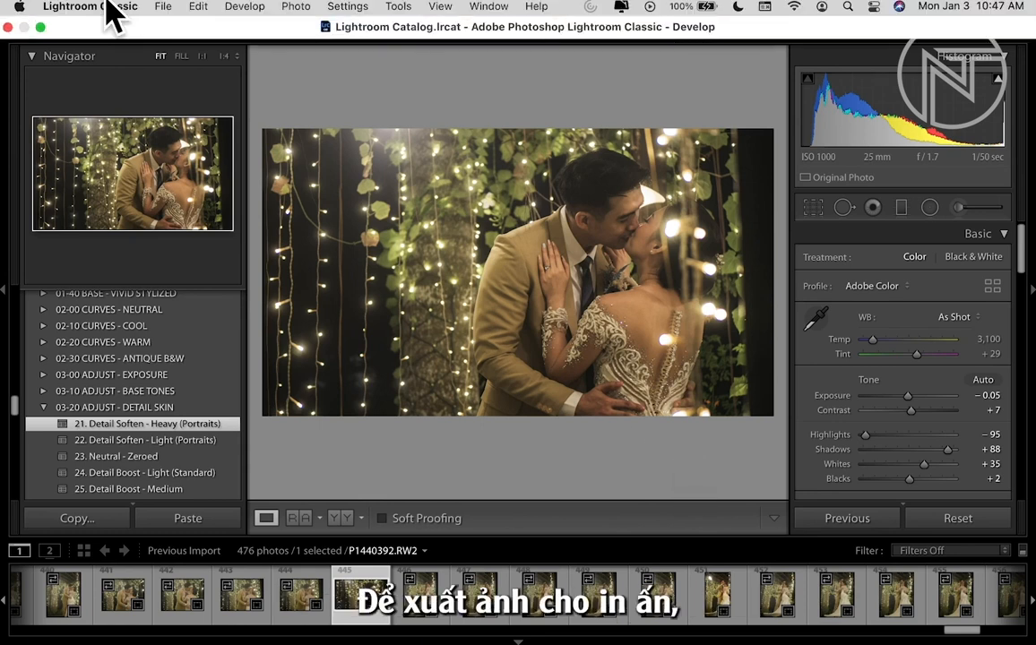
click(162, 8)
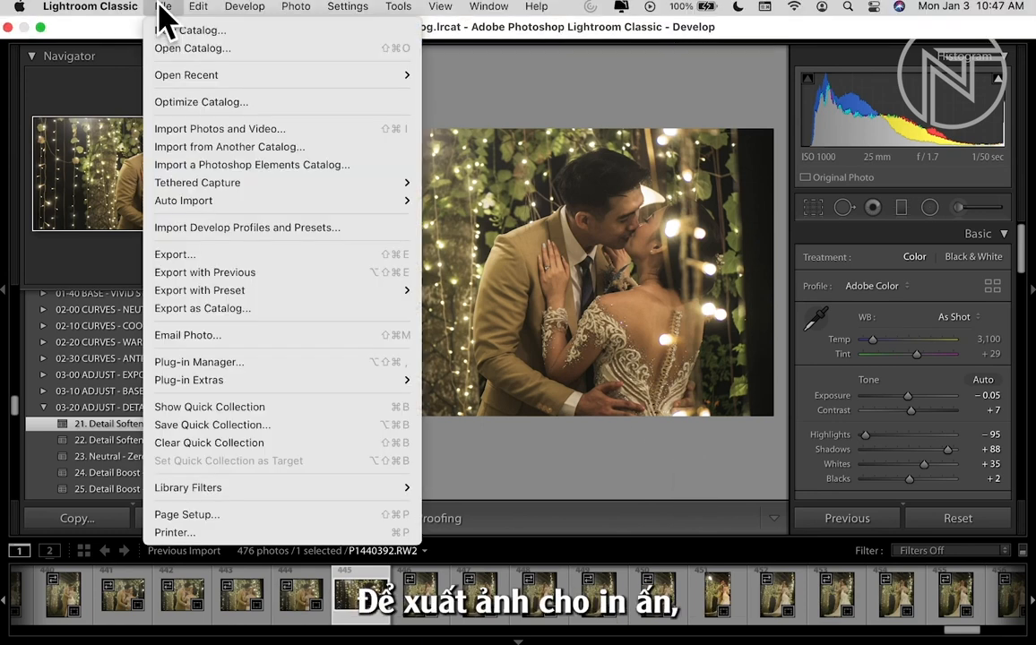
click(175, 255)
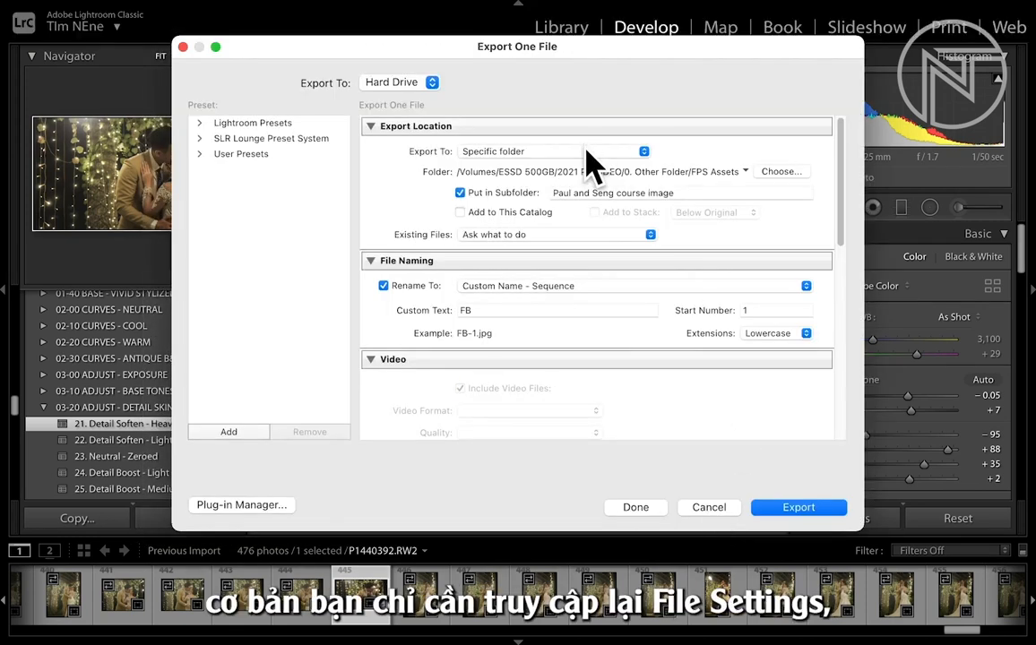
scroll(609, 350, down, 4)
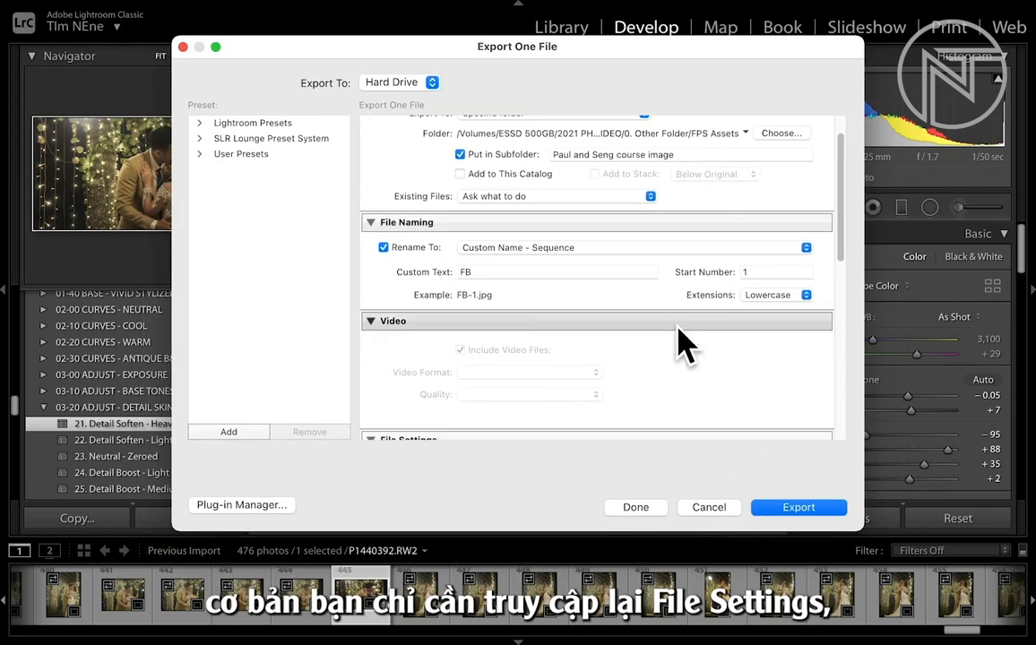
scroll(686, 342, down, 4)
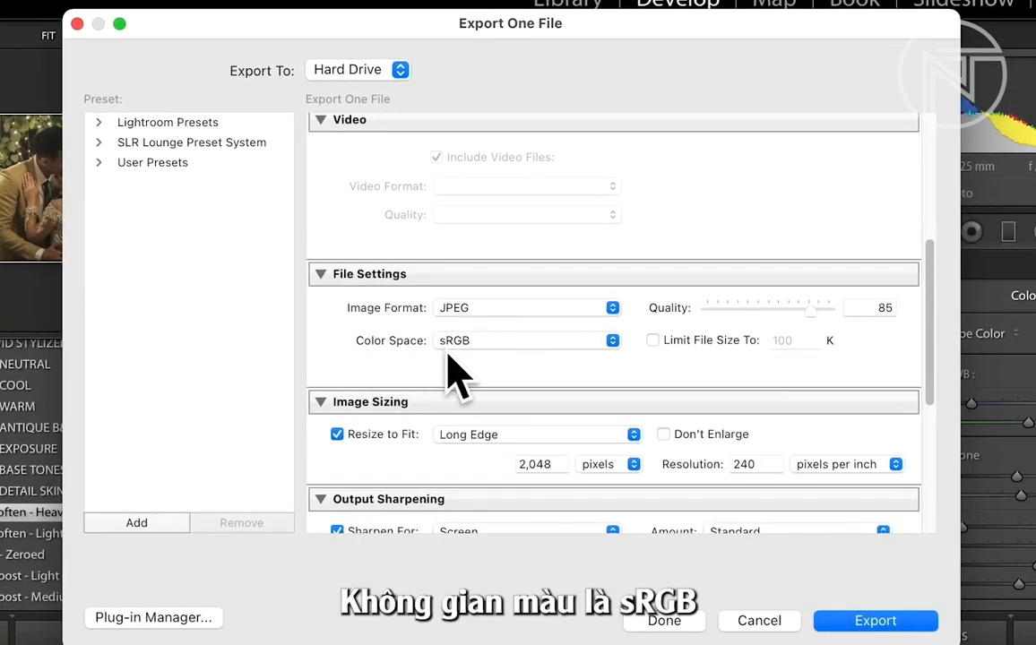
click(871, 308)
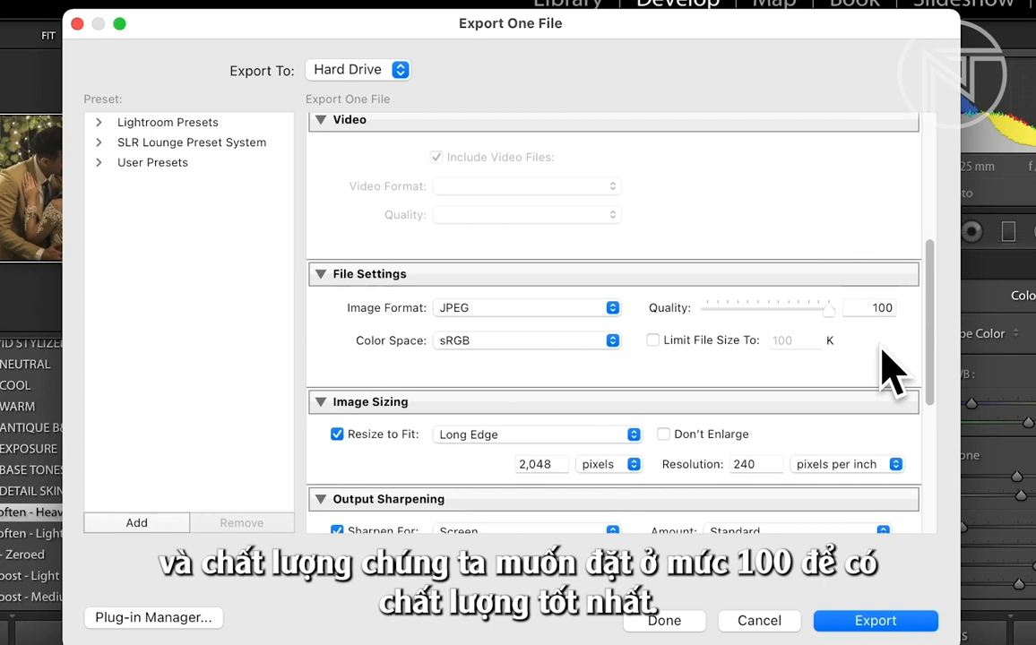
- Turn off Resize to Fit and set the export resolution to 300 pixels per inch
scroll(892, 378, down, 1)
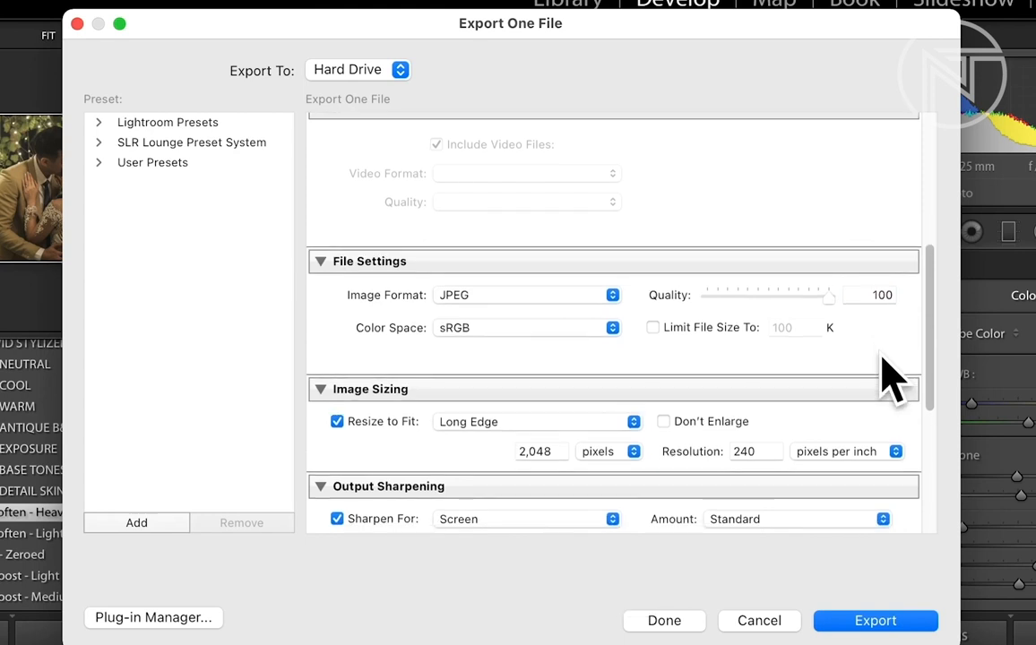
click(337, 421)
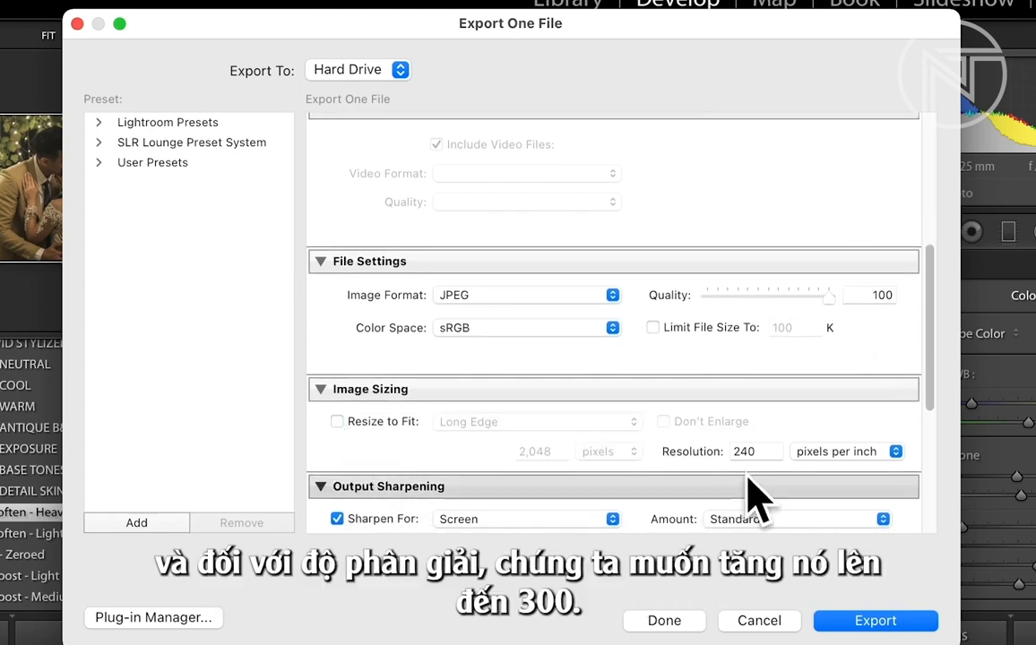
click(733, 452)
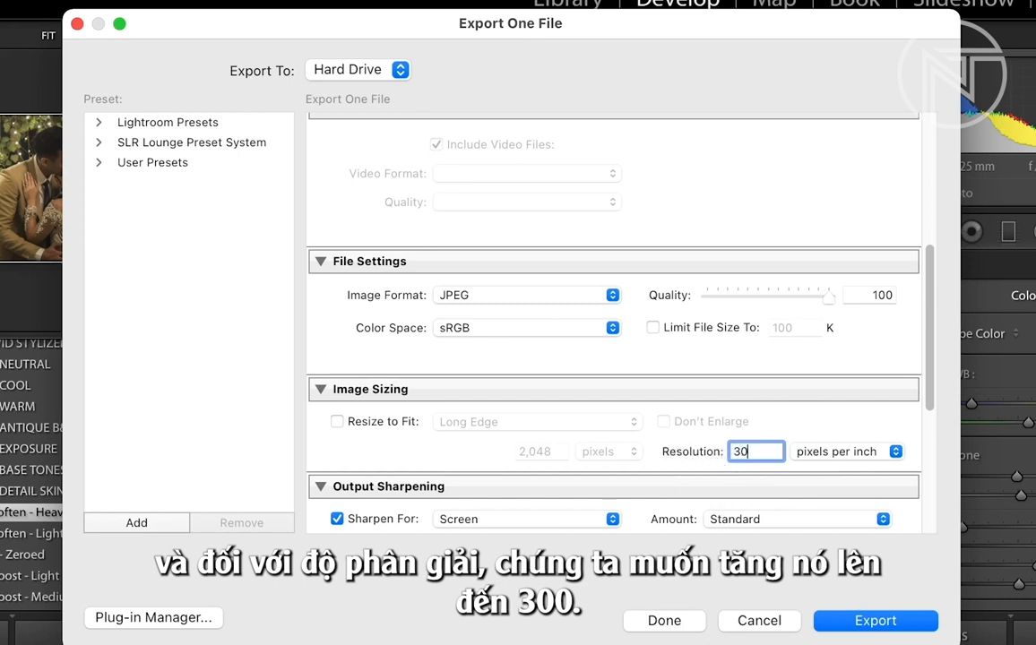
- Set the output sharpening to Matte Paper and review the remaining print export settings
scroll(600, 488, down, 5)
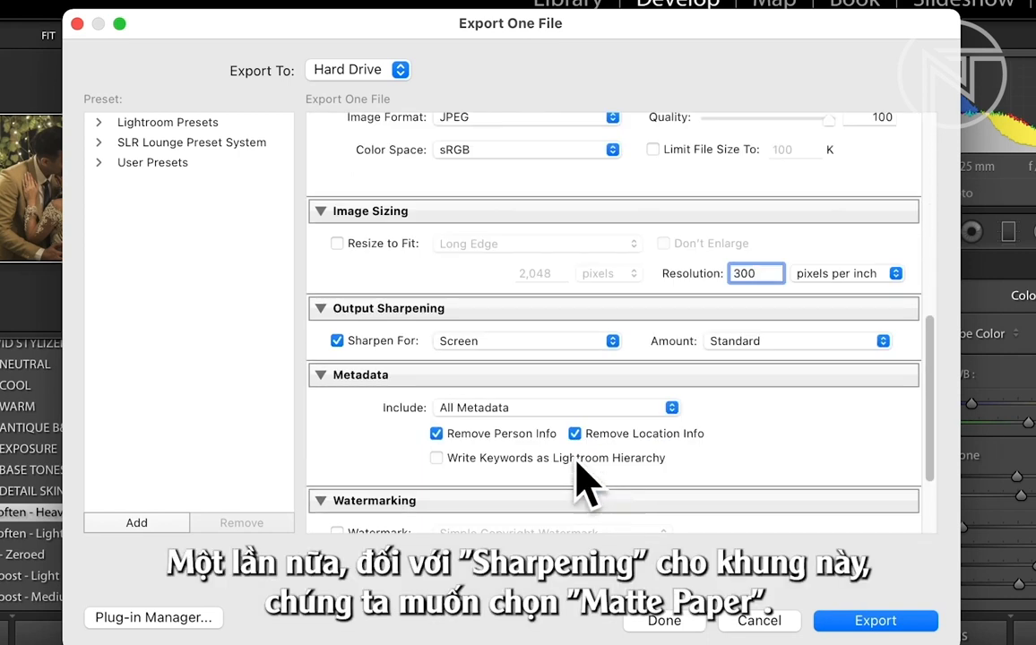
click(613, 342)
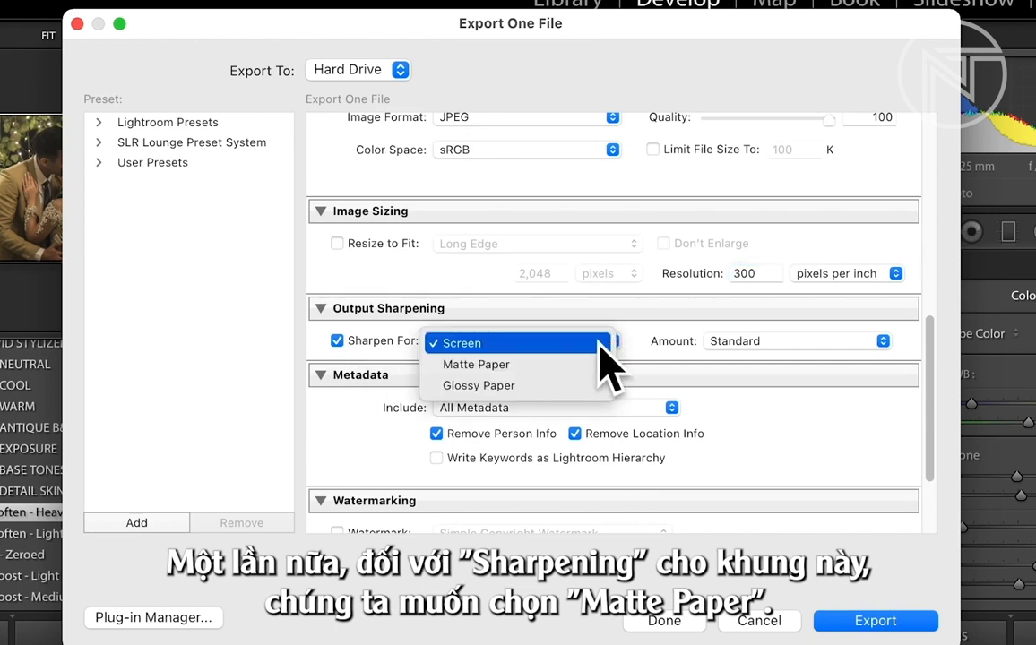
click(489, 366)
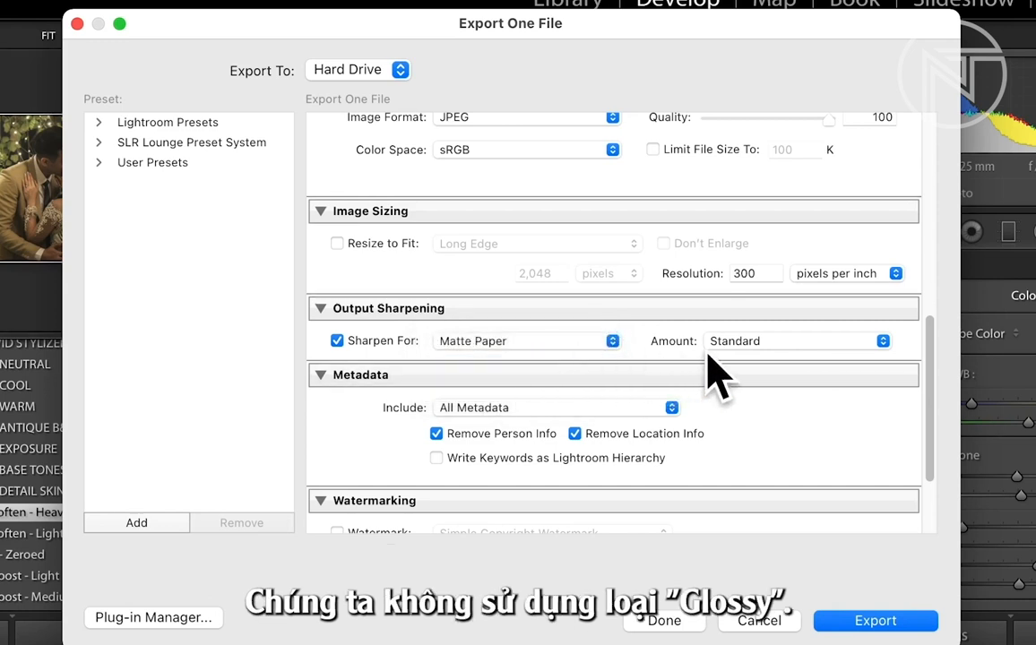
scroll(793, 462, down, 2)
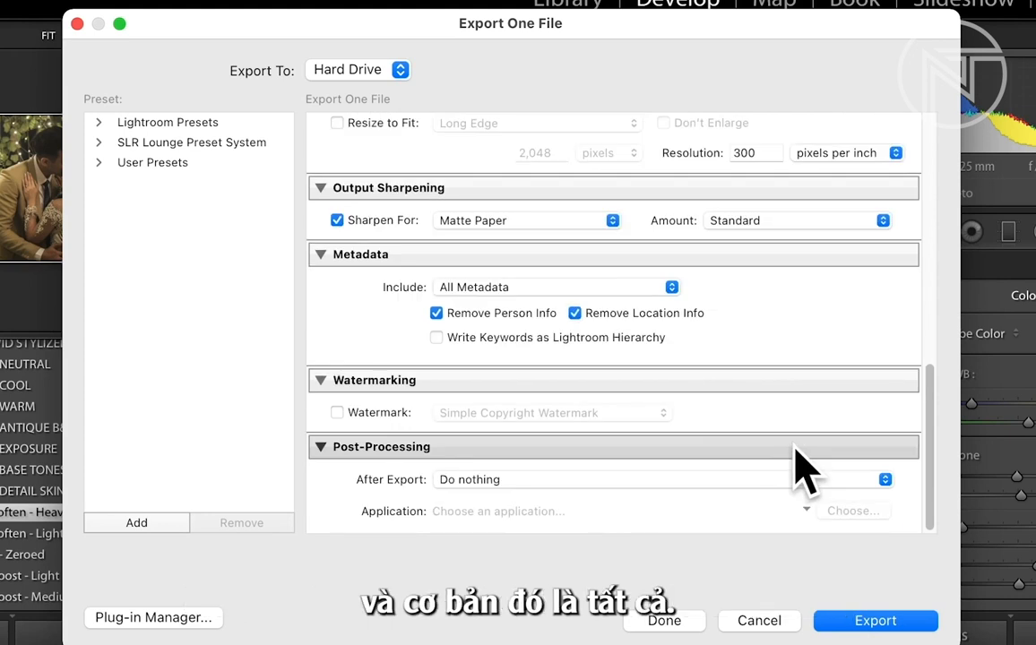
scroll(798, 462, up, 3)
scroll(796, 474, up, 2)
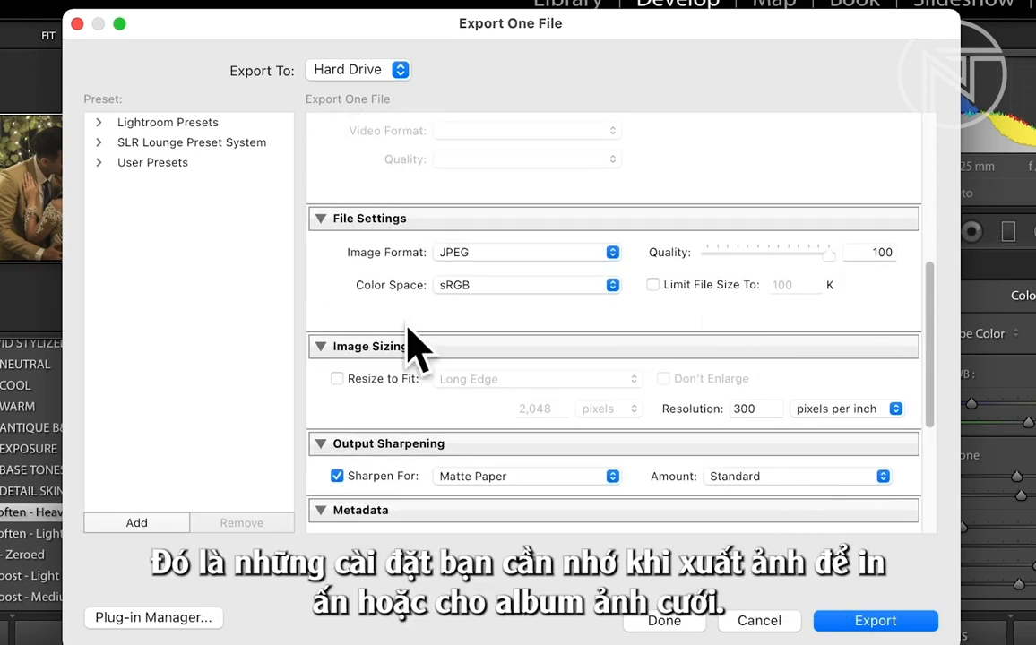